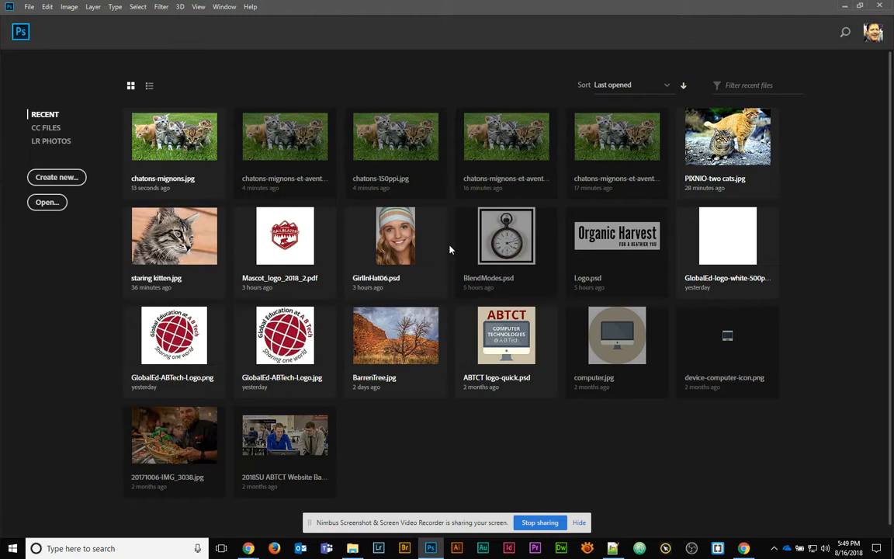
pyautogui.hotkey('ctrl', 'o')
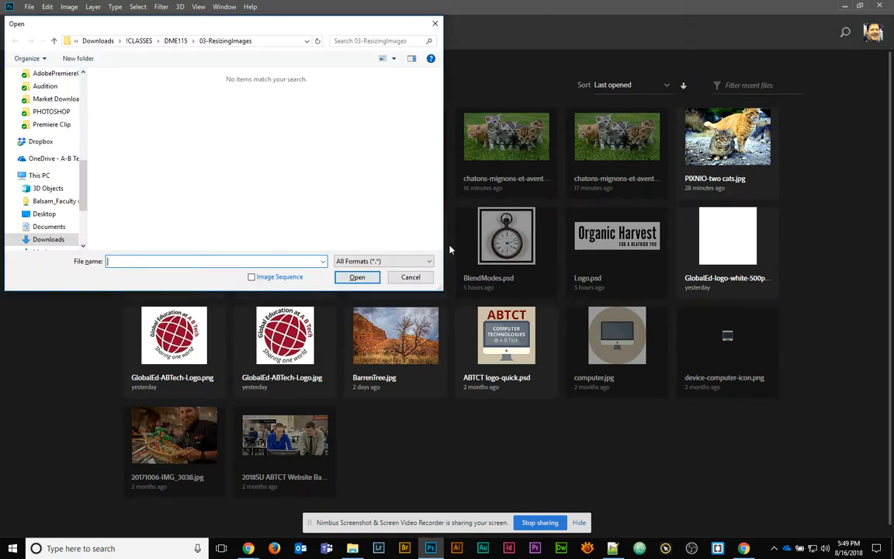
pyautogui.click(416, 280)
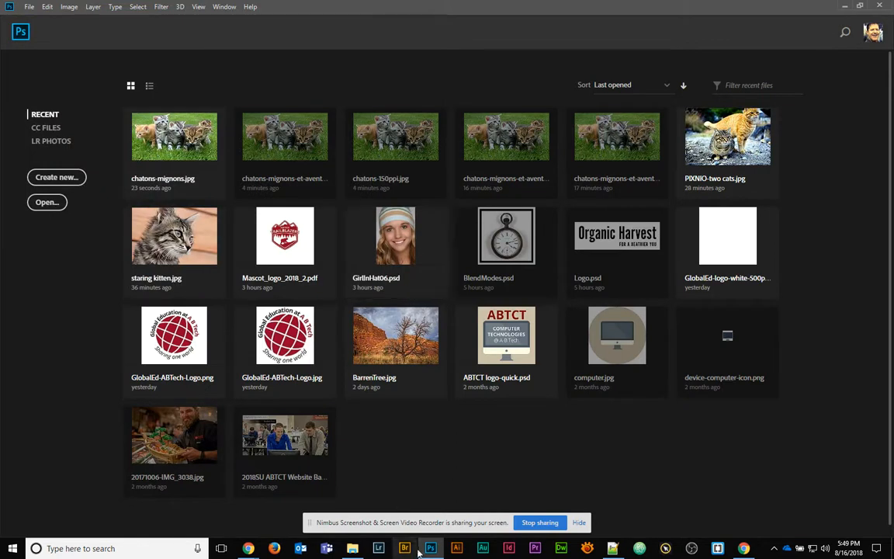
pyautogui.click(433, 549)
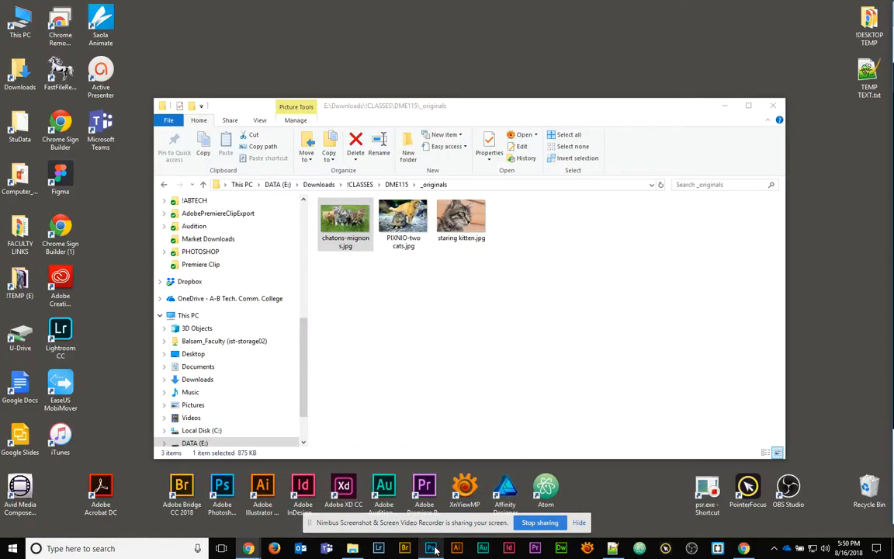
pyautogui.click(433, 548)
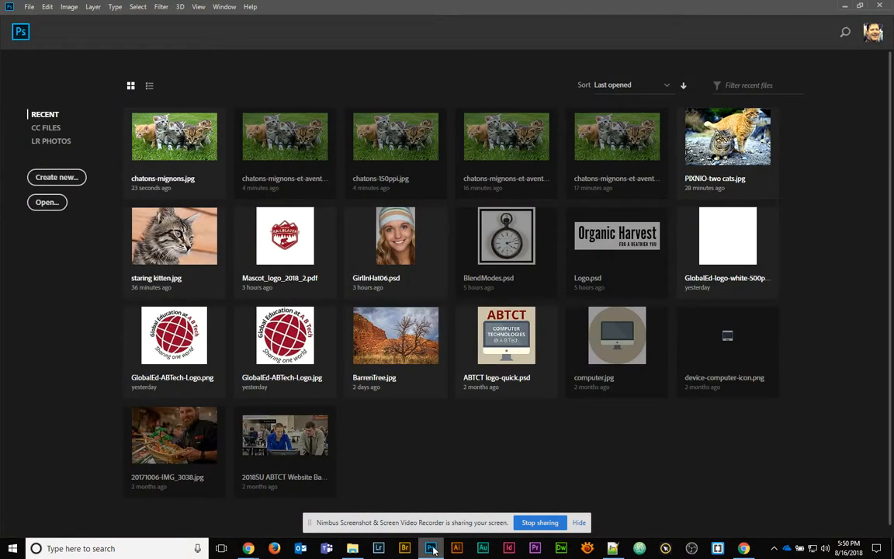
# Open chatons-mignons.jpg in Photoshop from the _originals folder in File Explorer, and close the image.
pyautogui.click(353, 549)
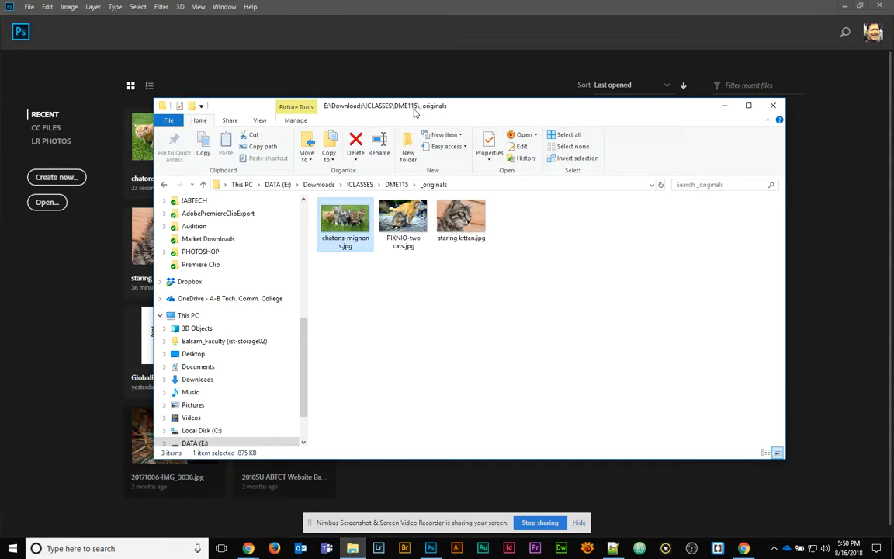
pyautogui.moveTo(376, 102); pyautogui.dragTo(456, 111)
pyautogui.moveTo(433, 228); pyautogui.dragTo(219, 169)
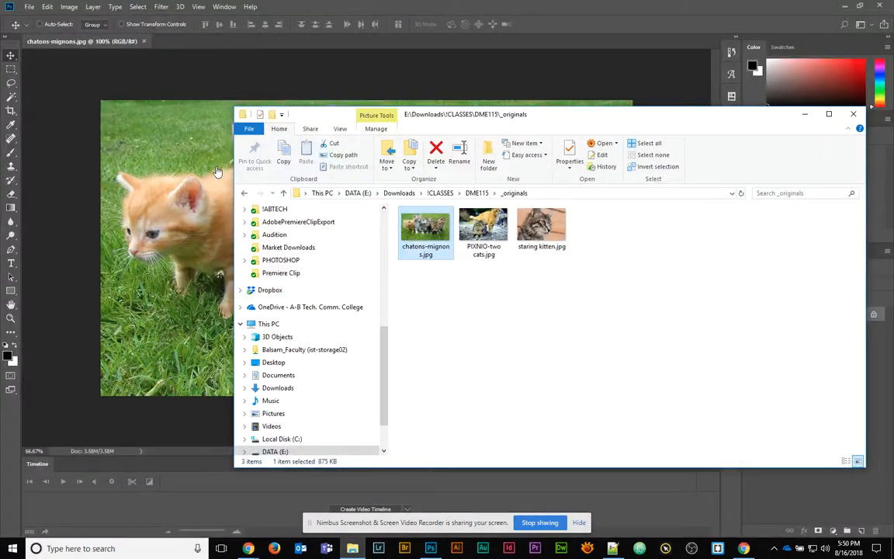
pyautogui.click(130, 41)
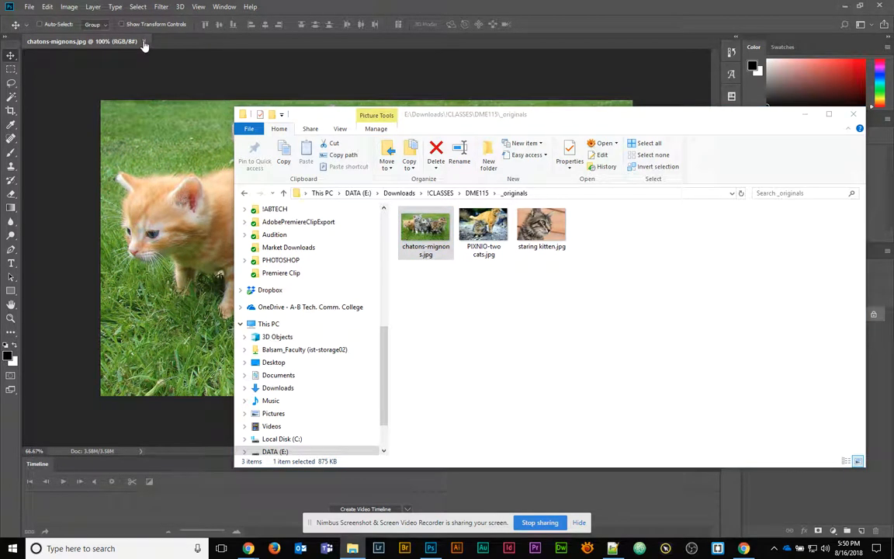
pyautogui.click(144, 42)
# Minimize Photoshop, hand chatons-mignons.jpg over to it from File Explorer once more, and close the document again.
pyautogui.click(848, 6)
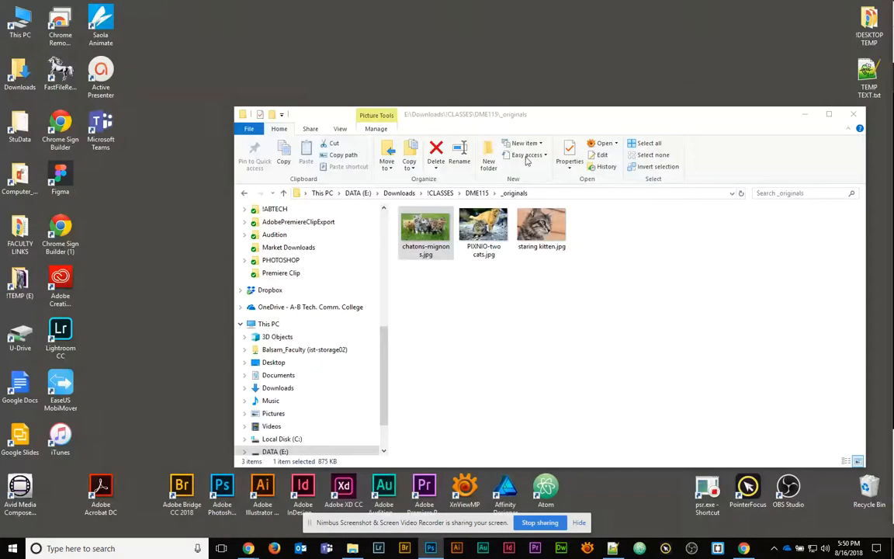
pyautogui.moveTo(426, 252); pyautogui.dragTo(411, 453)
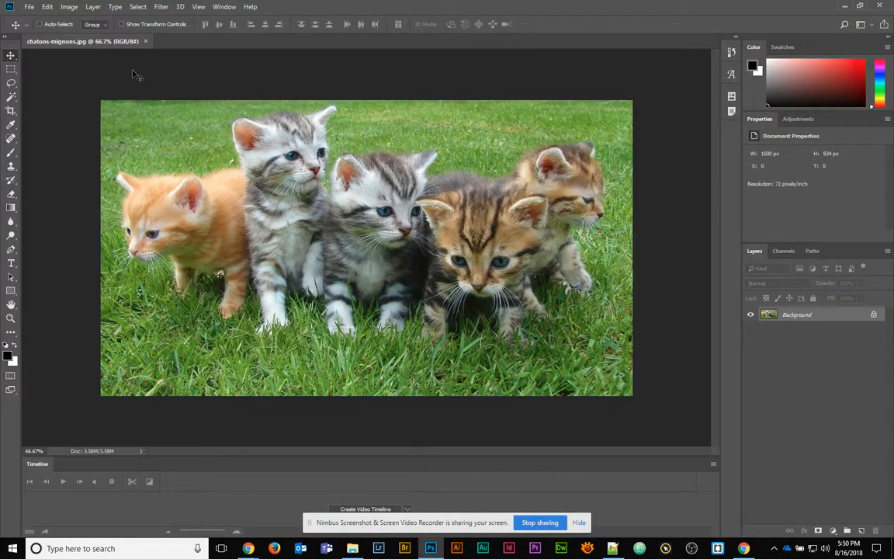
pyautogui.click(144, 42)
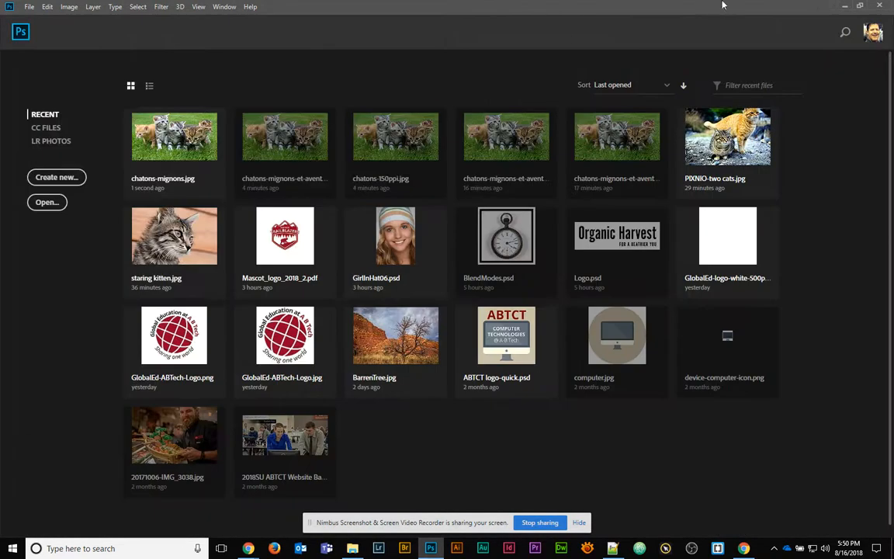
# Go up to the DME115 folder in File Explorer and browse its _originals folder in Adobe Bridge CC 2018.
pyautogui.click(845, 6)
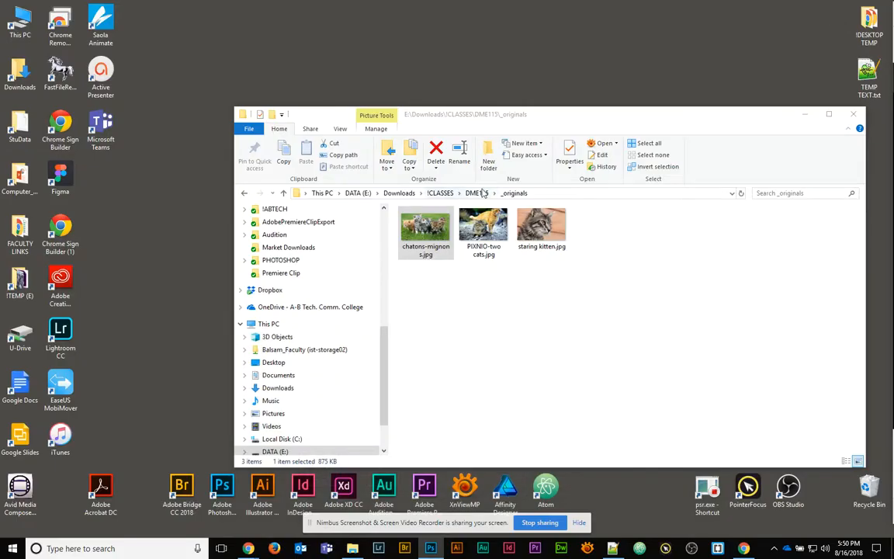
pyautogui.click(476, 193)
pyautogui.moveTo(468, 112); pyautogui.dragTo(392, 57)
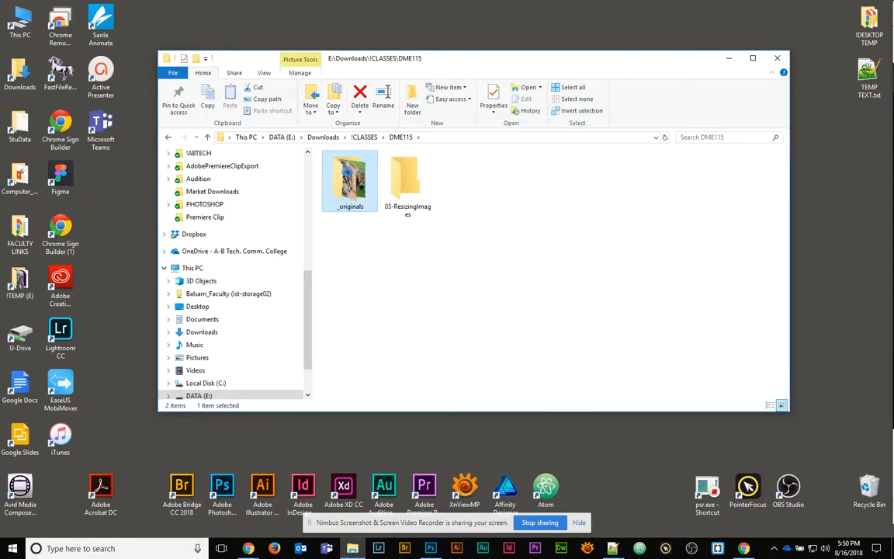
pyautogui.rightClick(347, 151)
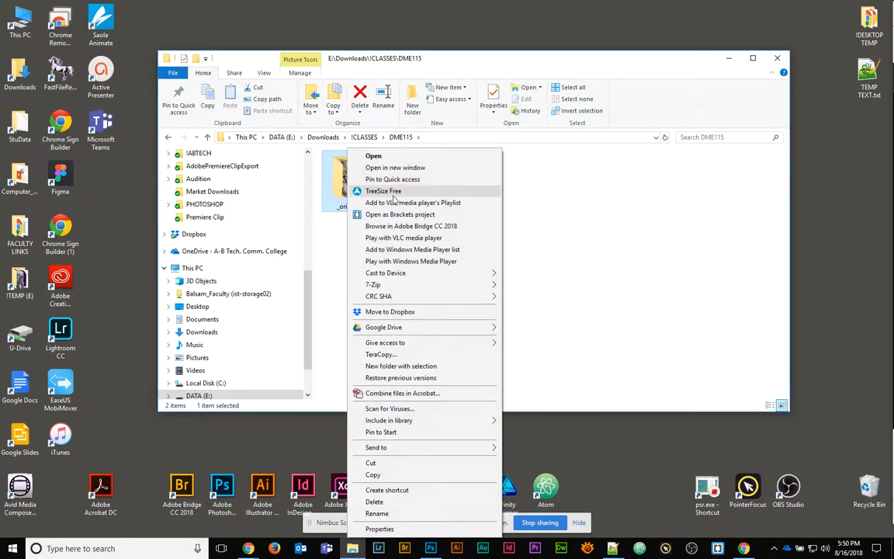
pyautogui.click(415, 228)
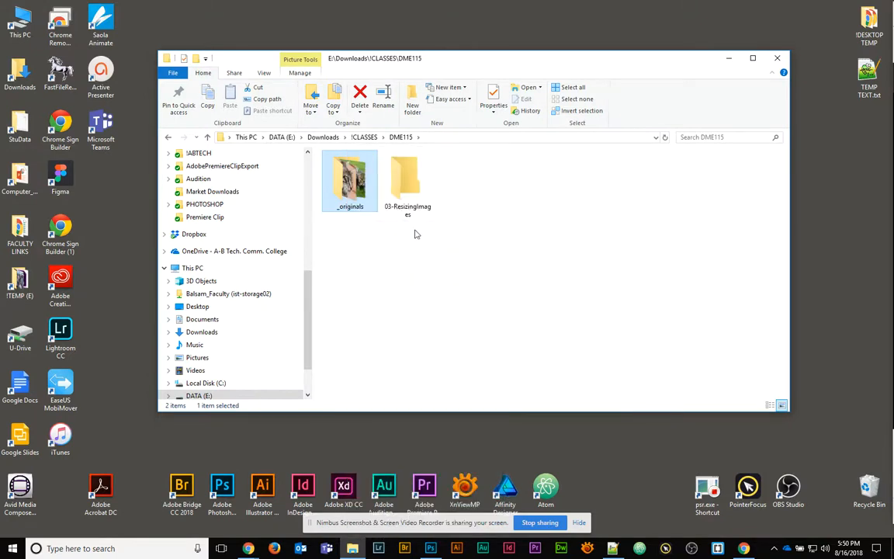
# Enlarge the thumbnails in Bridge's grid view and open chatons-mignons.jpg in Photoshop.
pyautogui.click(197, 151)
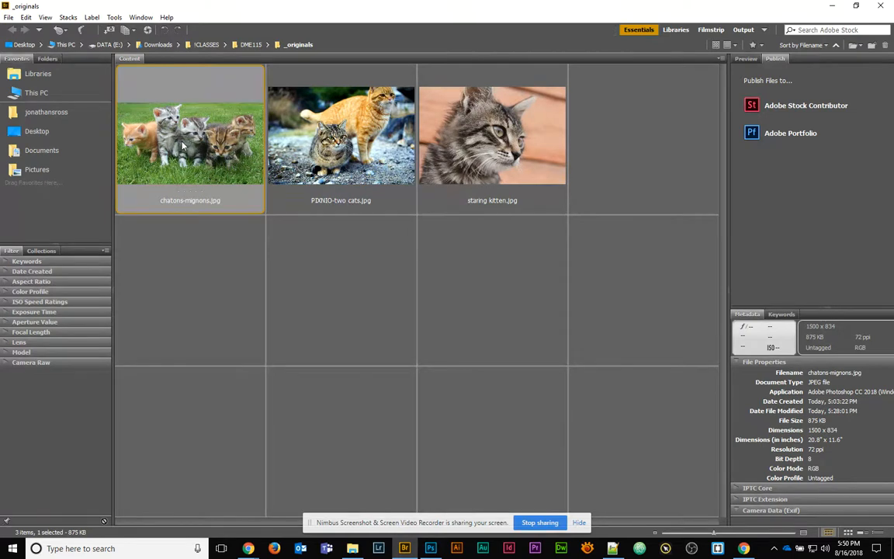
pyautogui.click(849, 533)
pyautogui.click(861, 533)
pyautogui.click(873, 533)
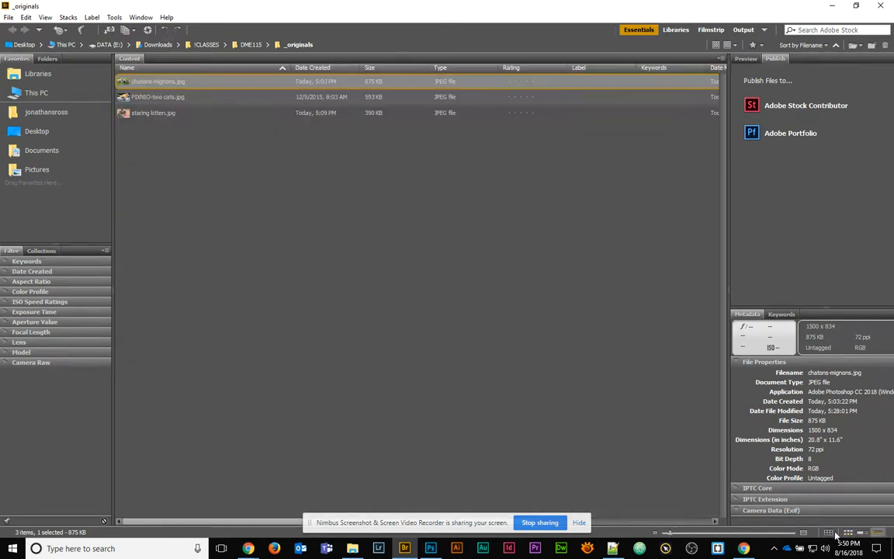
pyautogui.click(829, 533)
pyautogui.moveTo(714, 532)
pyautogui.mouseDown()
pyautogui.moveTo(731, 534)
pyautogui.moveTo(711, 534)
pyautogui.moveTo(723, 533)
pyautogui.mouseUp()
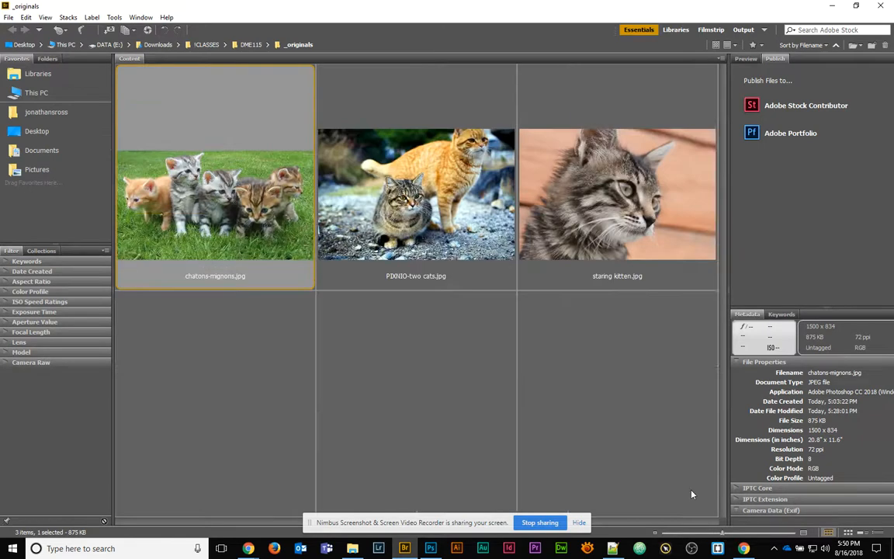
pyautogui.doubleClick(249, 223)
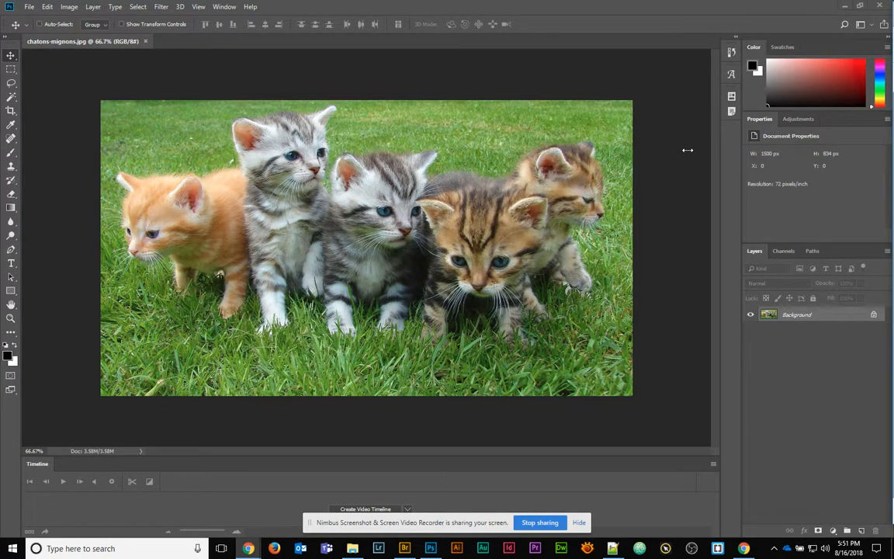
# Change the image size to 5 inches wide at 300 Pixels/Inch with Resample turned off.
pyautogui.click(69, 6)
pyautogui.click(93, 86)
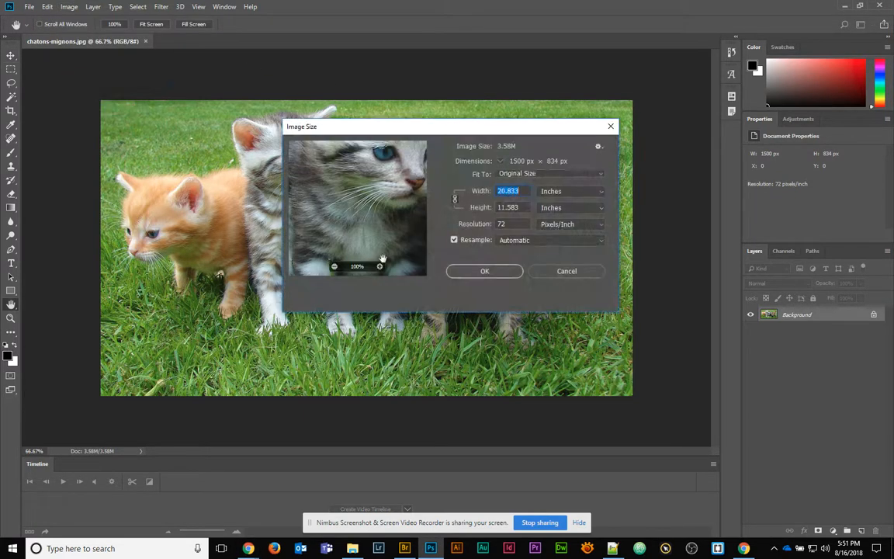
pyautogui.doubleClick(512, 225)
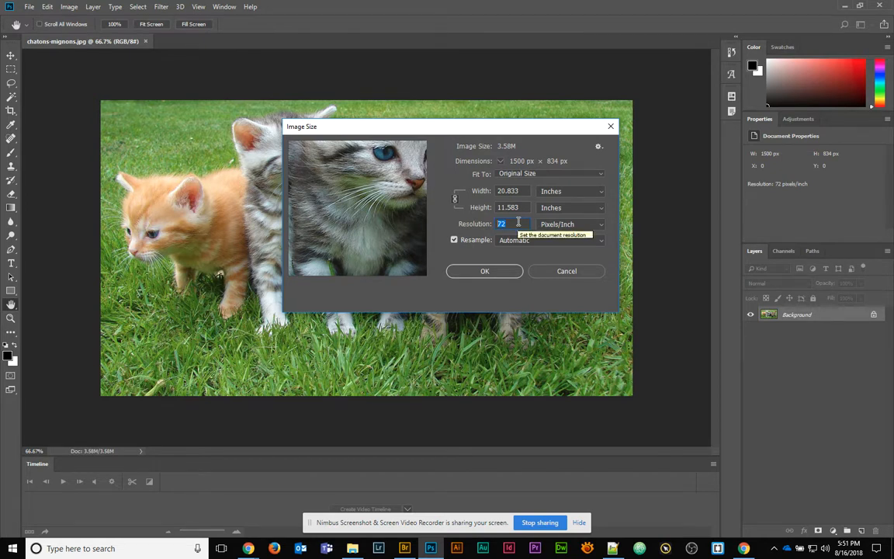
pyautogui.write('300')
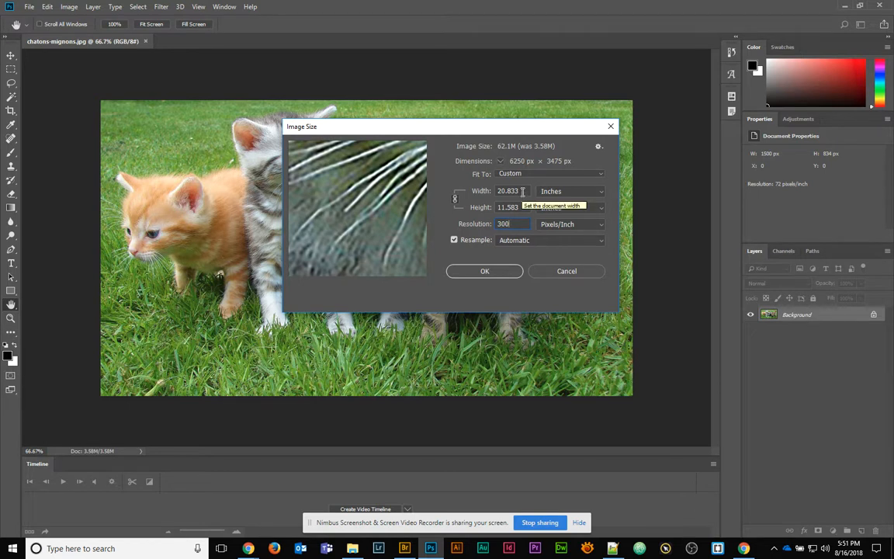
pyautogui.click(454, 241)
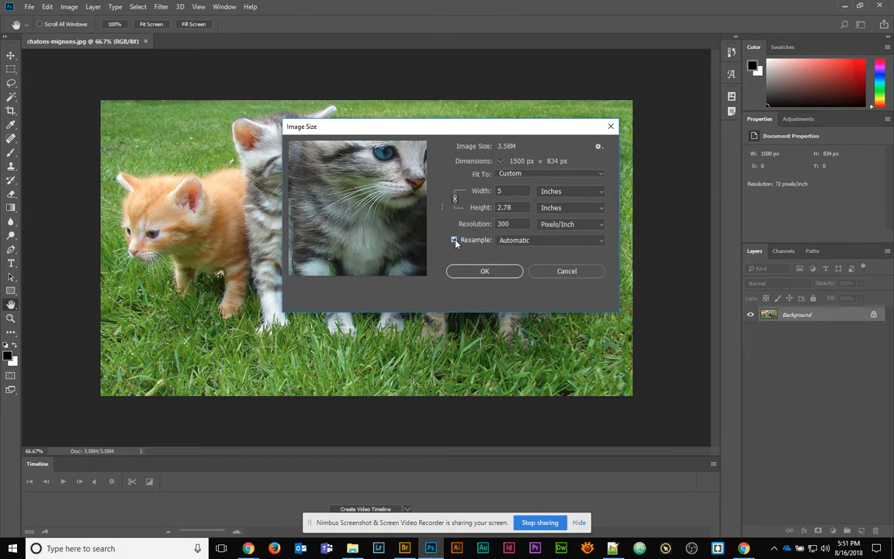
pyautogui.click(455, 242)
pyautogui.click(455, 241)
pyautogui.click(469, 224)
pyautogui.click(513, 192)
pyautogui.moveTo(521, 192); pyautogui.dragTo(491, 195)
pyautogui.press('Tab')
pyautogui.press('Tab')
pyautogui.click(483, 272)
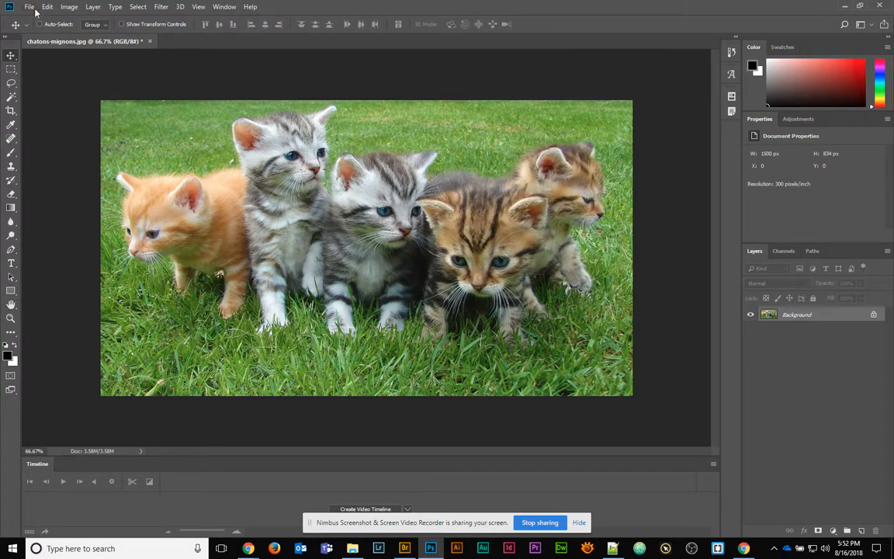
# Save a JPEG copy named chatons-mignons-300ppi.jpg in the 03-ResizingImages folder, using quality 11 and Baseline ("Standard") format.
pyautogui.click(32, 7)
pyautogui.click(45, 125)
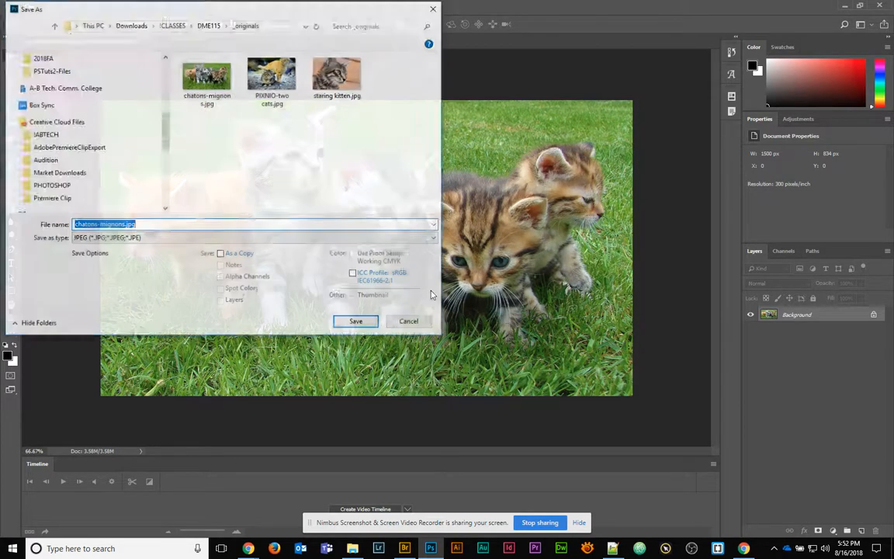
pyautogui.click(210, 25)
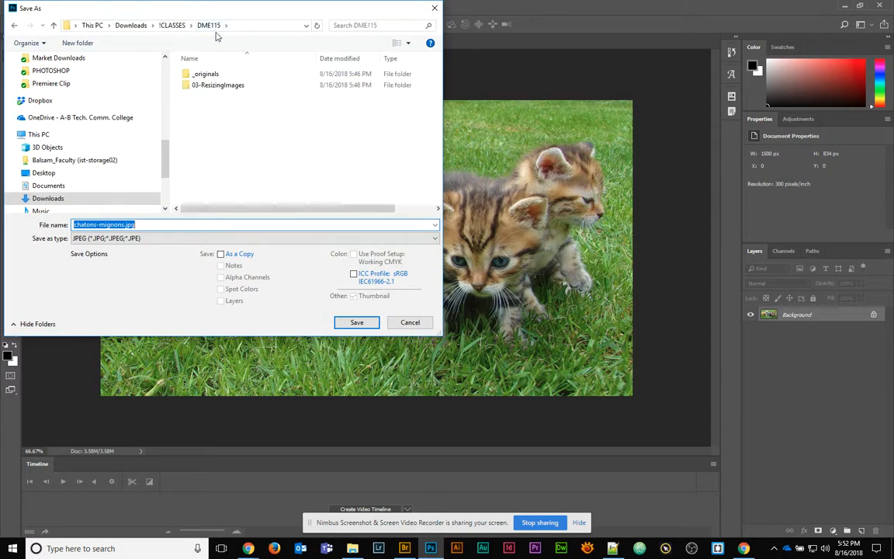
pyautogui.doubleClick(208, 84)
pyautogui.click(240, 257)
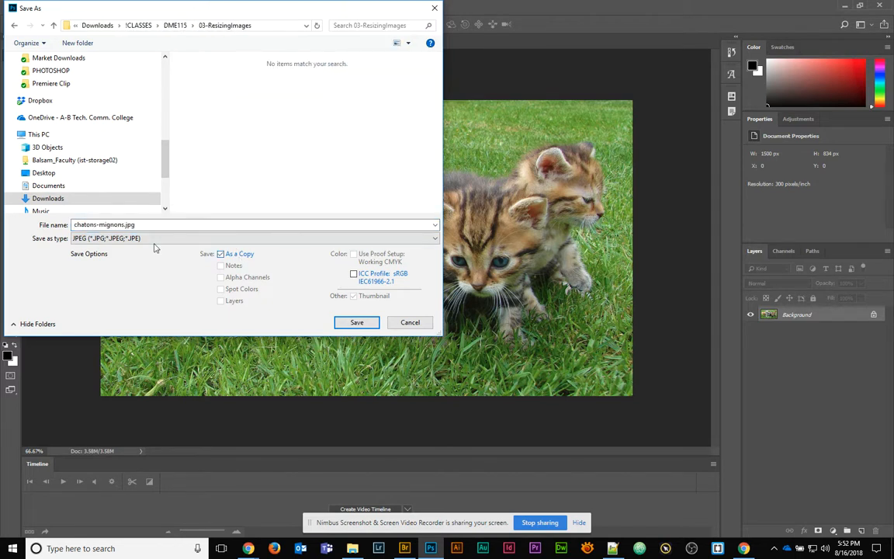
pyautogui.doubleClick(120, 224)
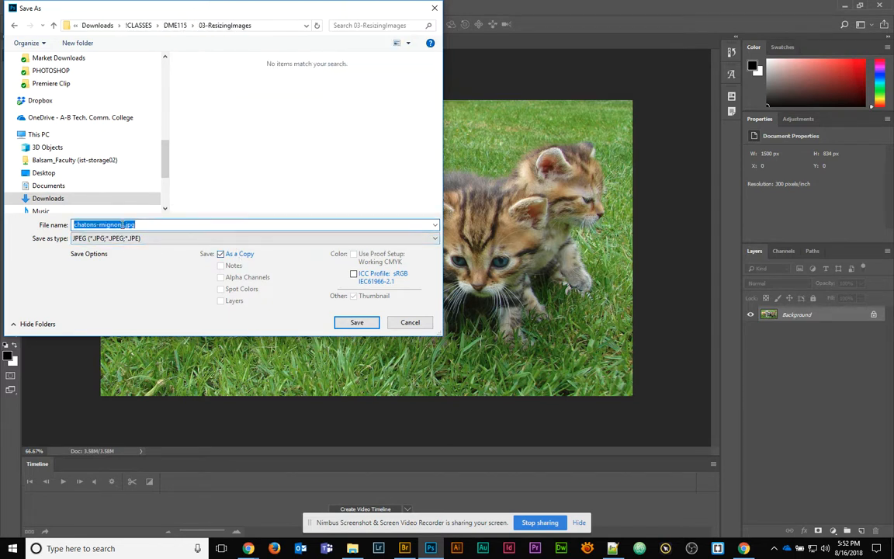
pyautogui.click(125, 224)
pyautogui.write('-')
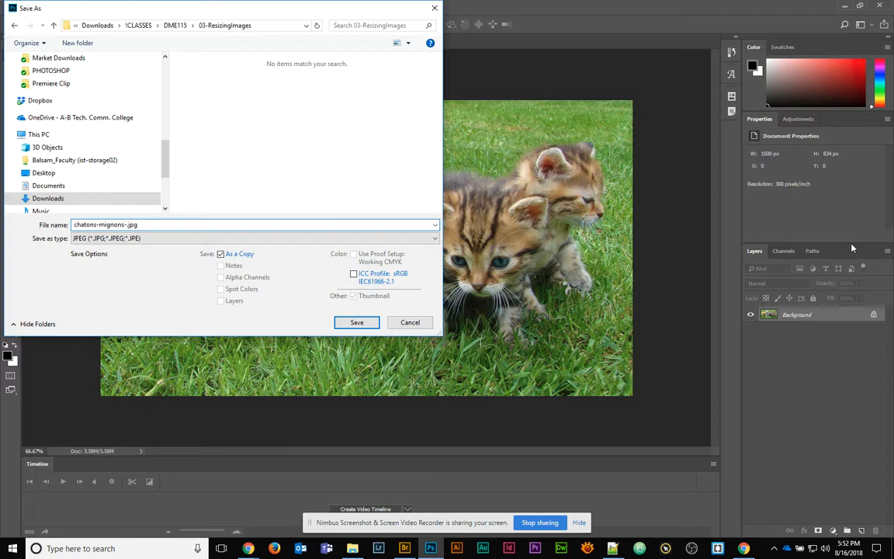
pyautogui.write('300ppi')
pyautogui.click(364, 324)
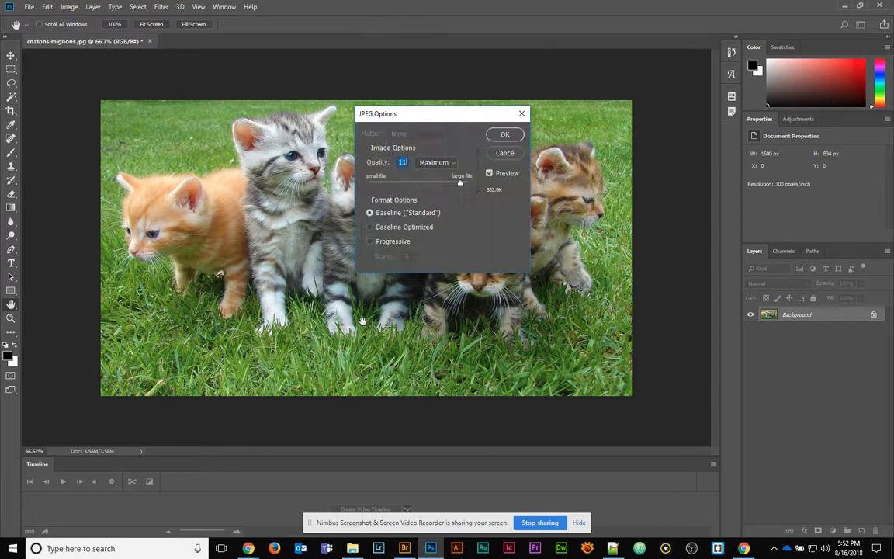
pyautogui.click(499, 138)
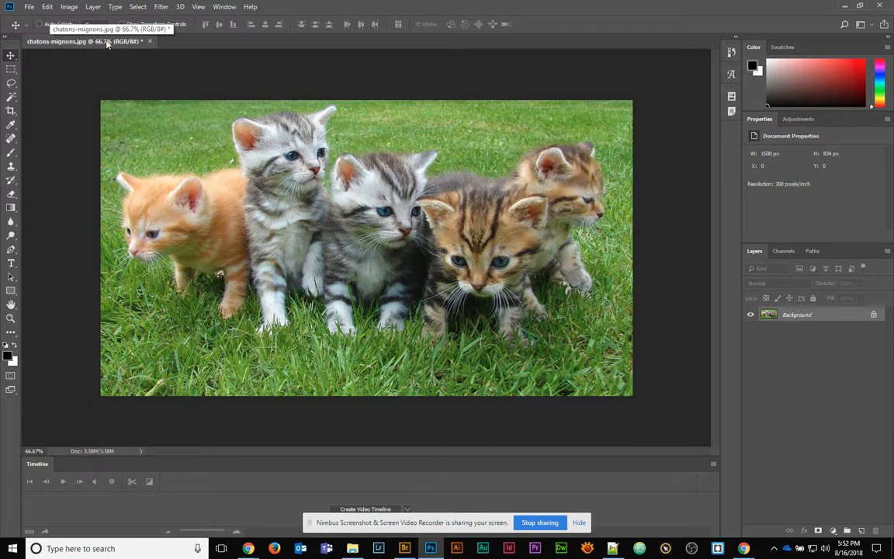
# Revert the photo to its saved version and resample it to 5 inches wide at 150 Pixels/Inch.
pyautogui.click(29, 7)
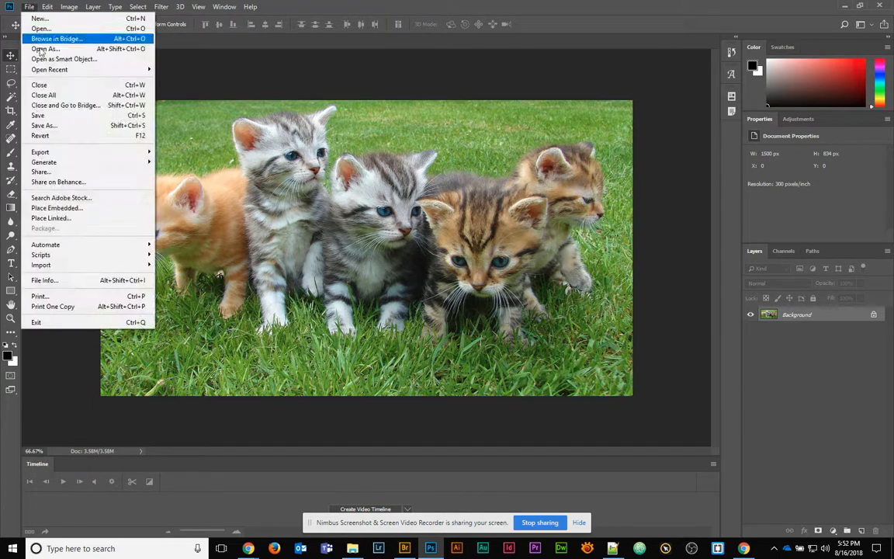
pyautogui.click(66, 135)
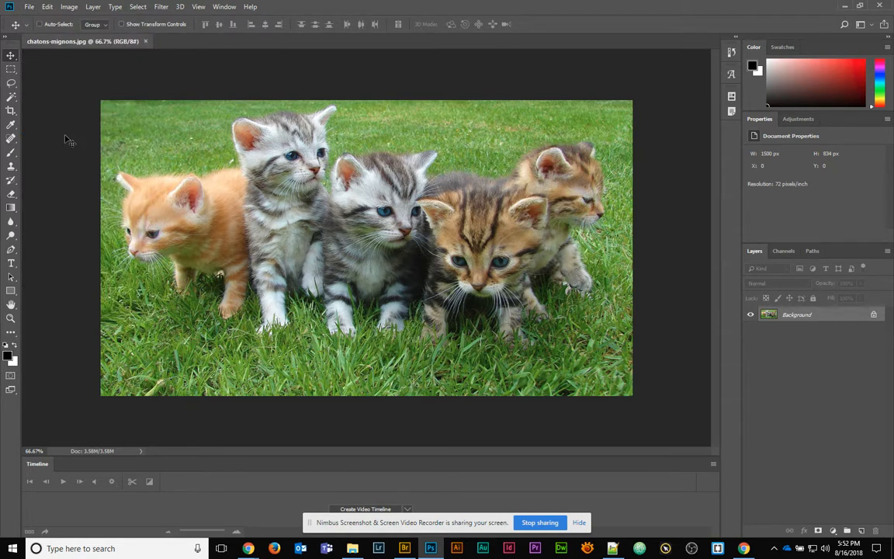
pyautogui.click(68, 9)
pyautogui.click(82, 86)
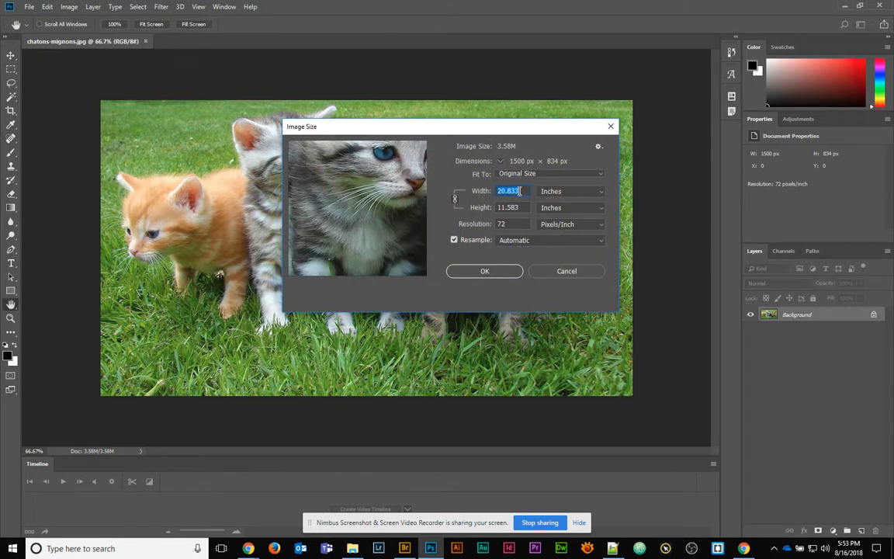
pyautogui.click(496, 223)
pyautogui.write('150')
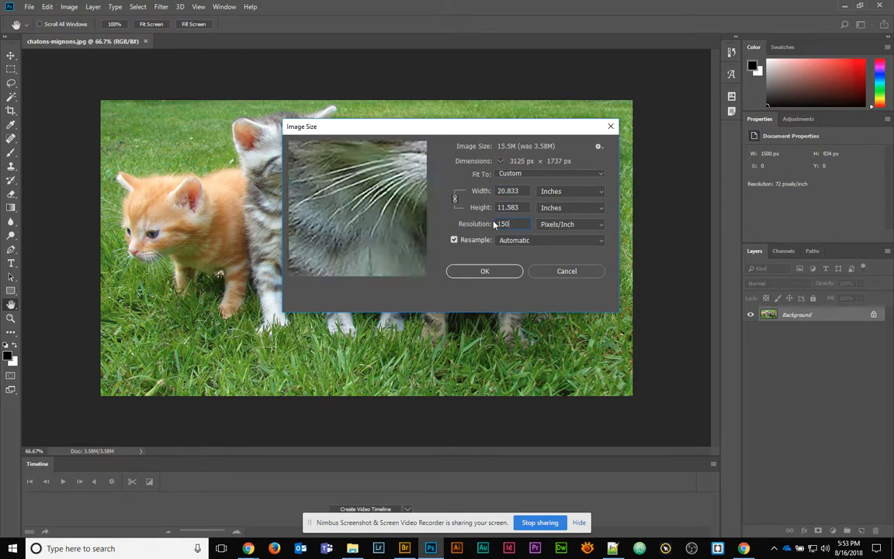
pyautogui.click(523, 190)
pyautogui.write('5')
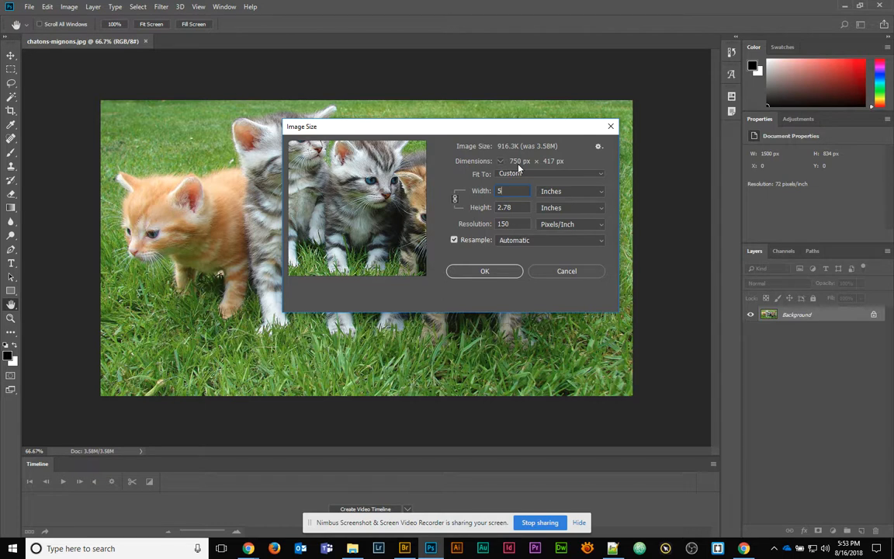
pyautogui.click(487, 271)
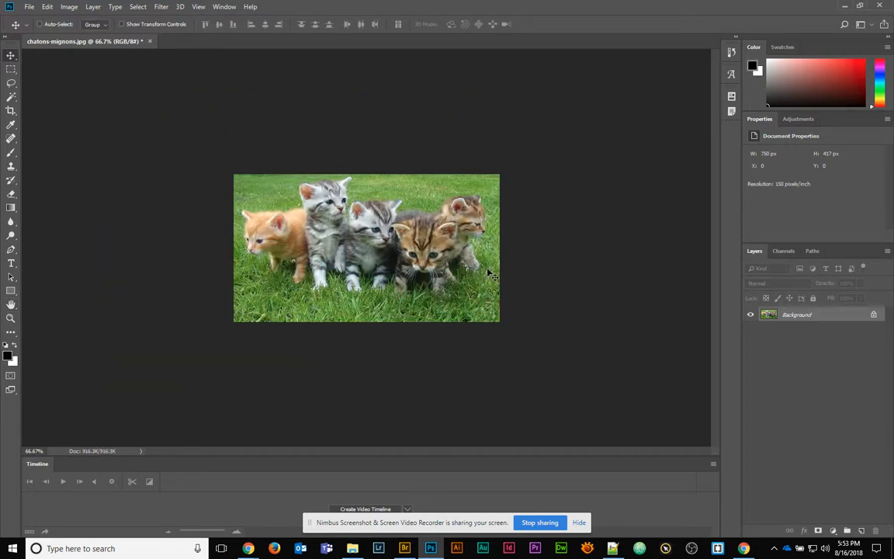
# Save a JPEG copy named chatons-mignons-150ppi.jpg in the 03-ResizingImages folder, using quality 11 and Baseline ("Standard") format.
pyautogui.click(30, 8)
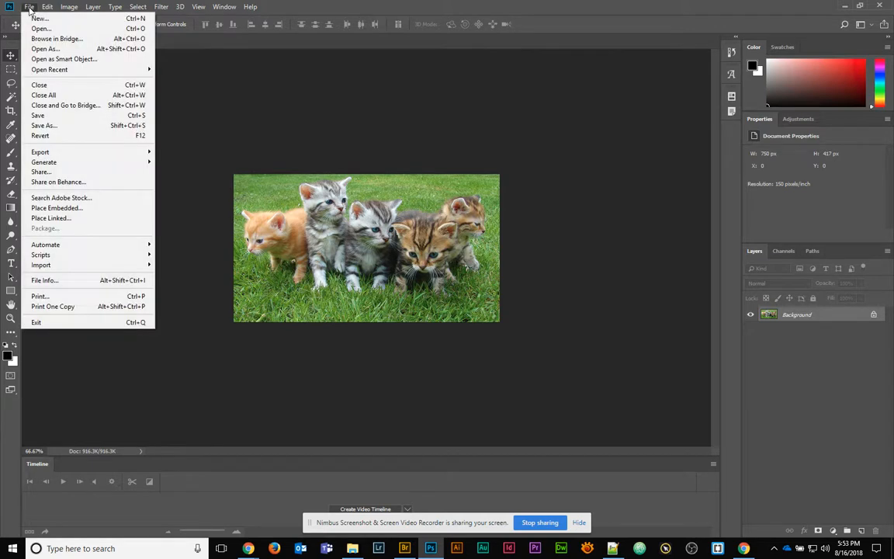
pyautogui.click(45, 125)
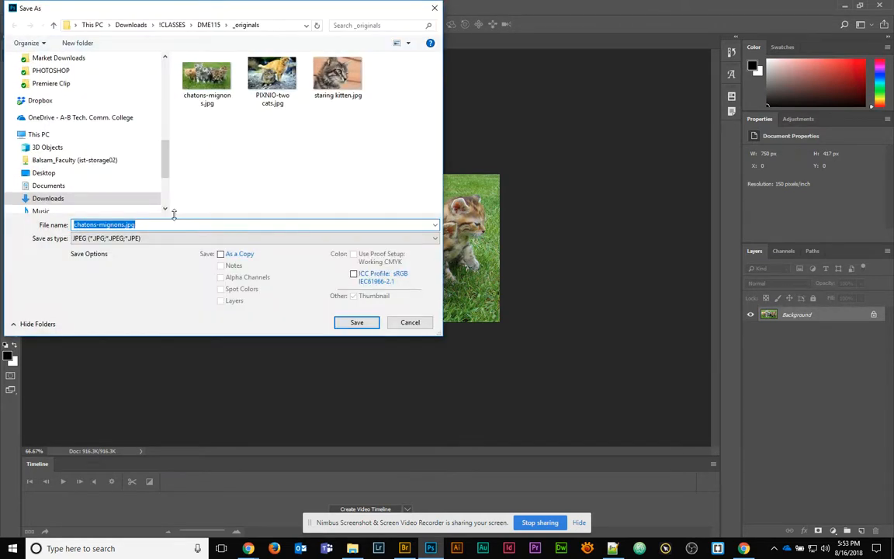
pyautogui.click(221, 254)
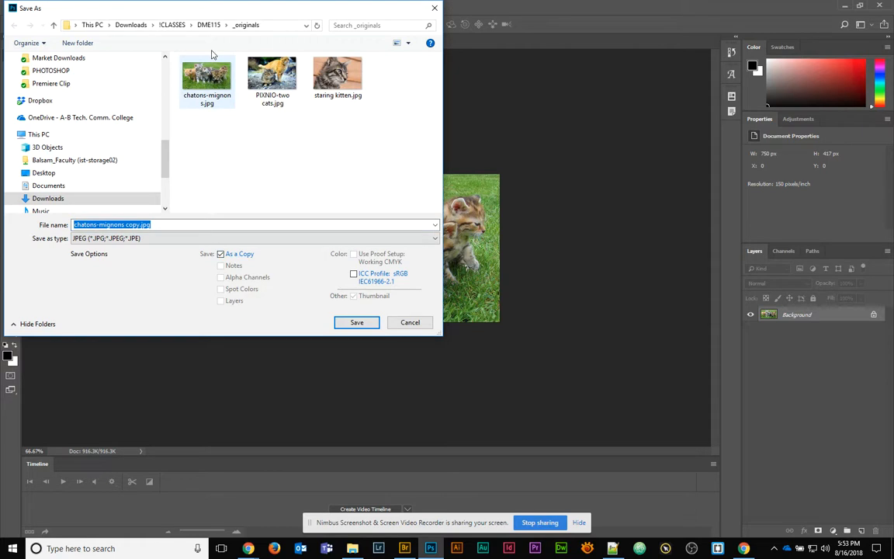
pyautogui.click(208, 26)
pyautogui.click(218, 87)
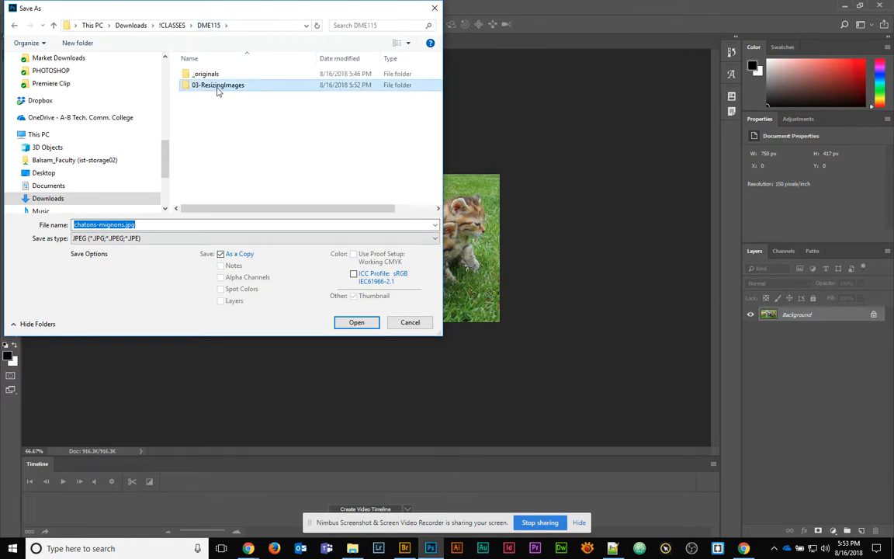
pyautogui.doubleClick(218, 87)
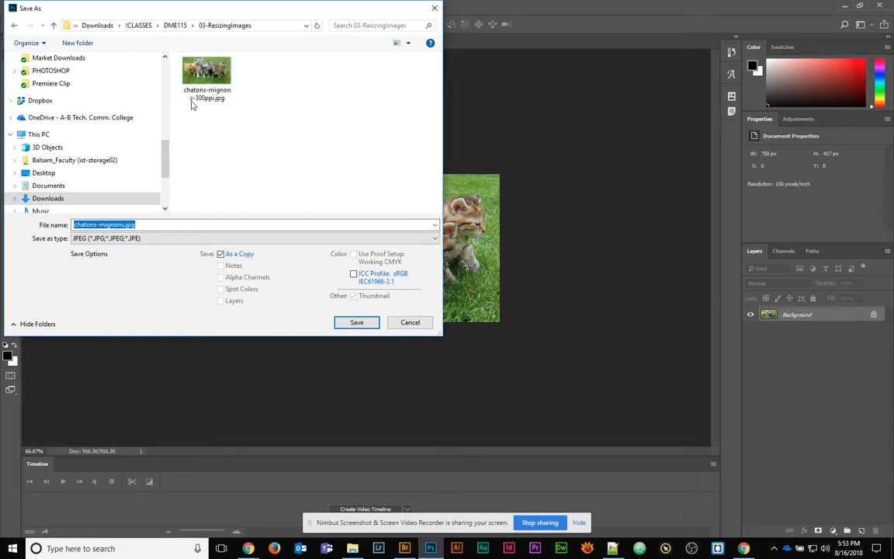
pyautogui.click(198, 89)
pyautogui.click(135, 225)
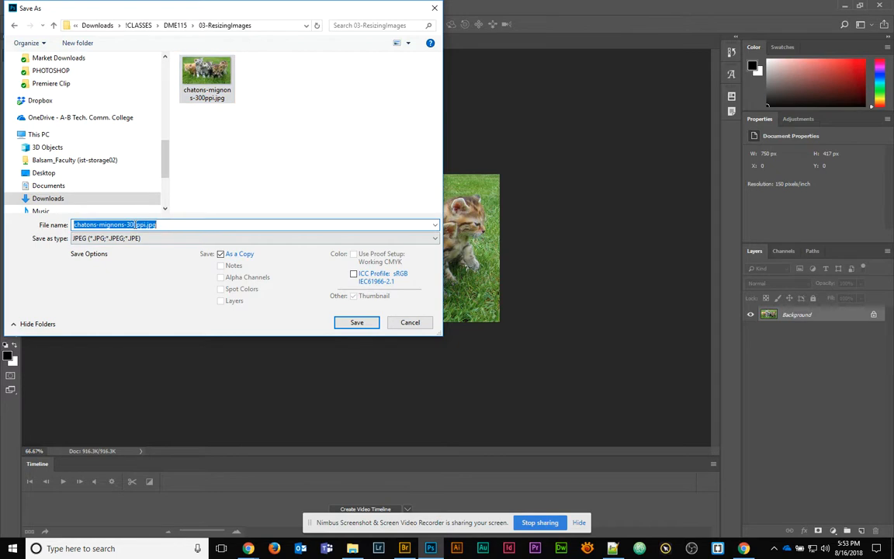
pyautogui.moveTo(136, 224); pyautogui.dragTo(126, 225)
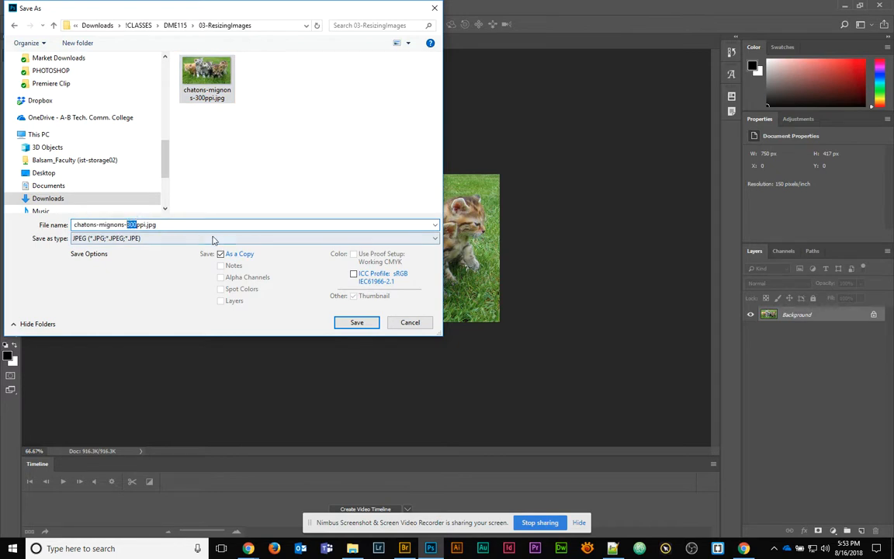
pyautogui.write('150')
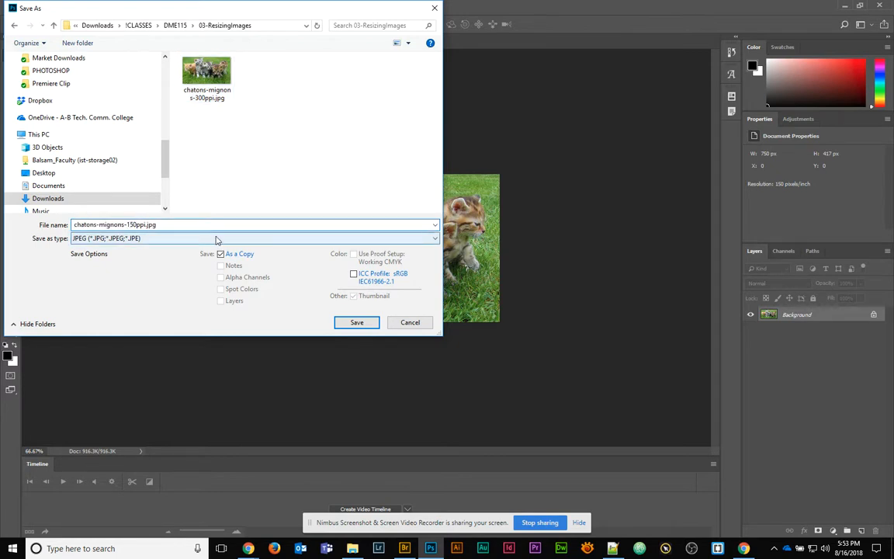
pyautogui.click(359, 322)
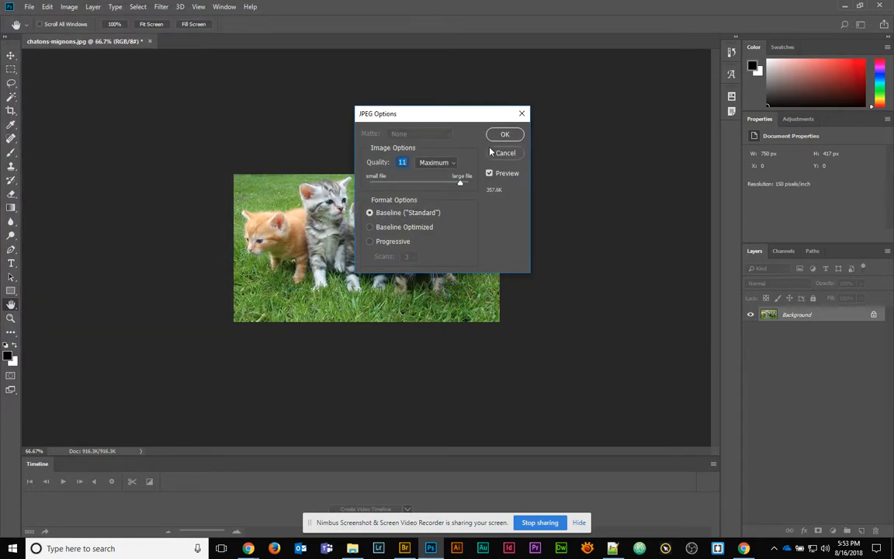
pyautogui.click(501, 139)
# Revert the photo to its saved version and resample it to 500 pixels wide at 72 Pixels/Inch.
pyautogui.click(31, 8)
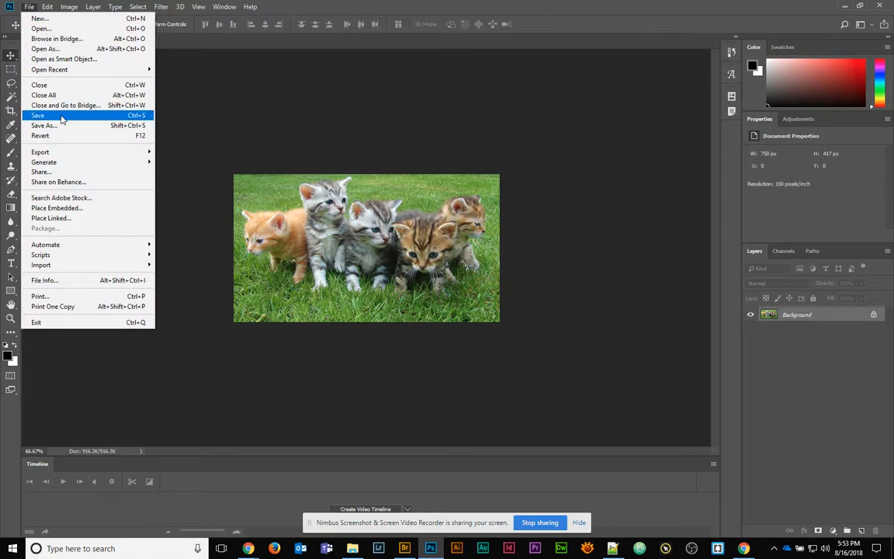
pyautogui.click(67, 136)
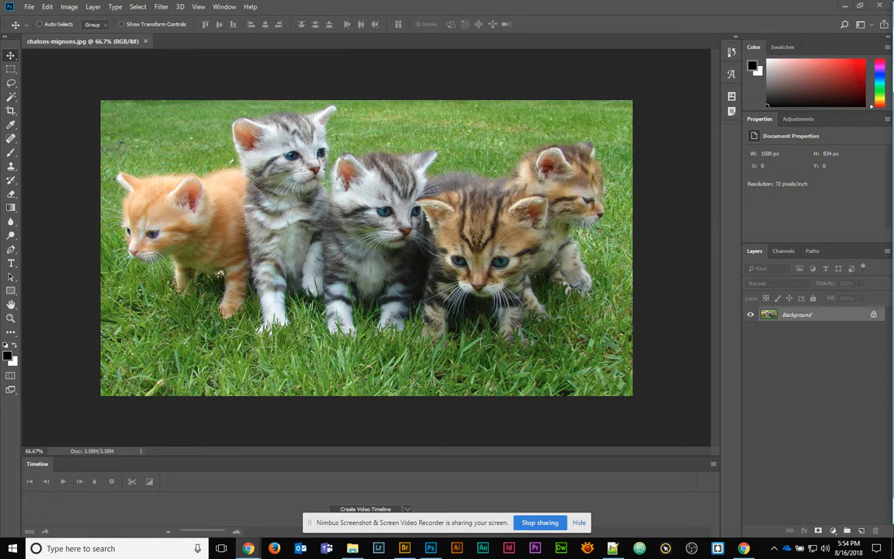
pyautogui.click(69, 7)
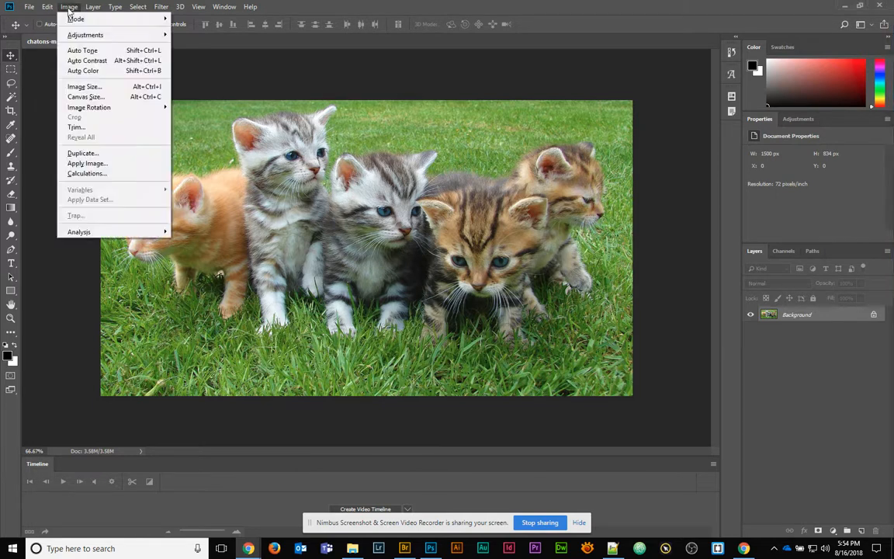
pyautogui.click(82, 86)
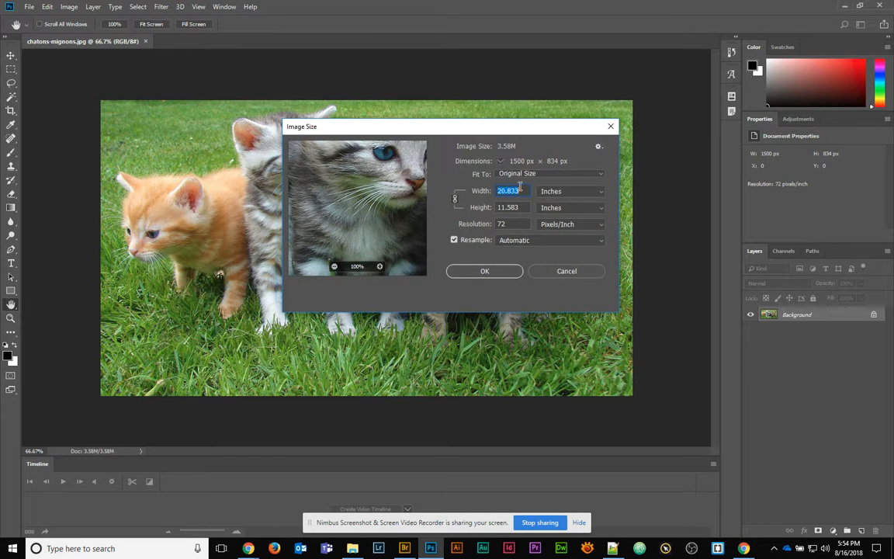
pyautogui.click(511, 223)
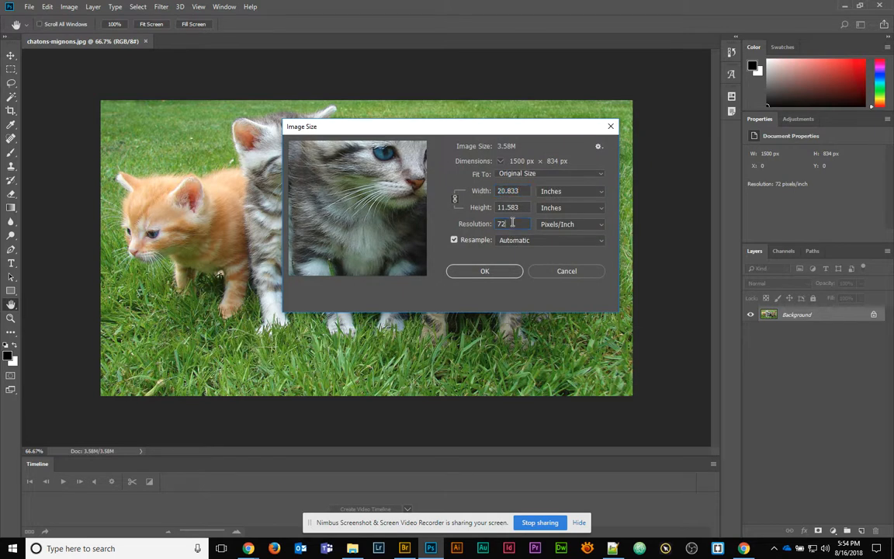
pyautogui.click(489, 192)
pyautogui.click(554, 194)
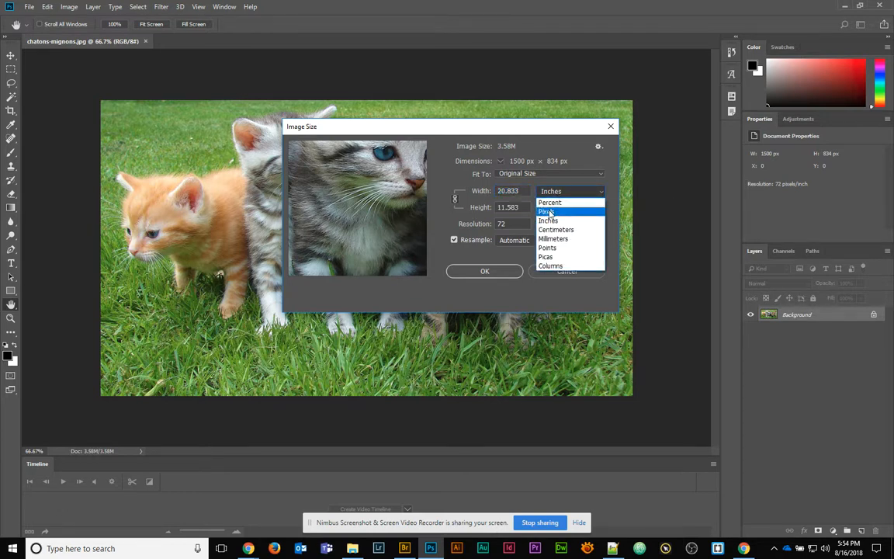
pyautogui.click(549, 212)
pyautogui.click(480, 192)
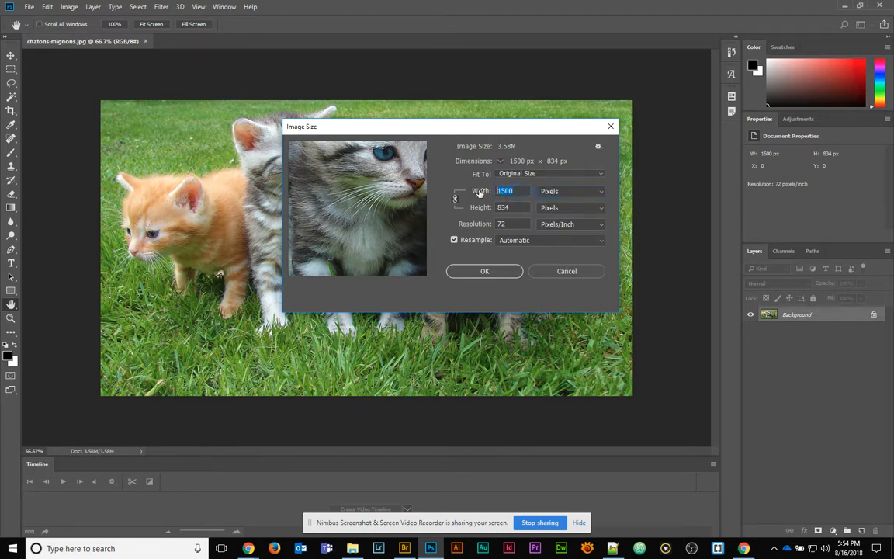
pyautogui.write('500')
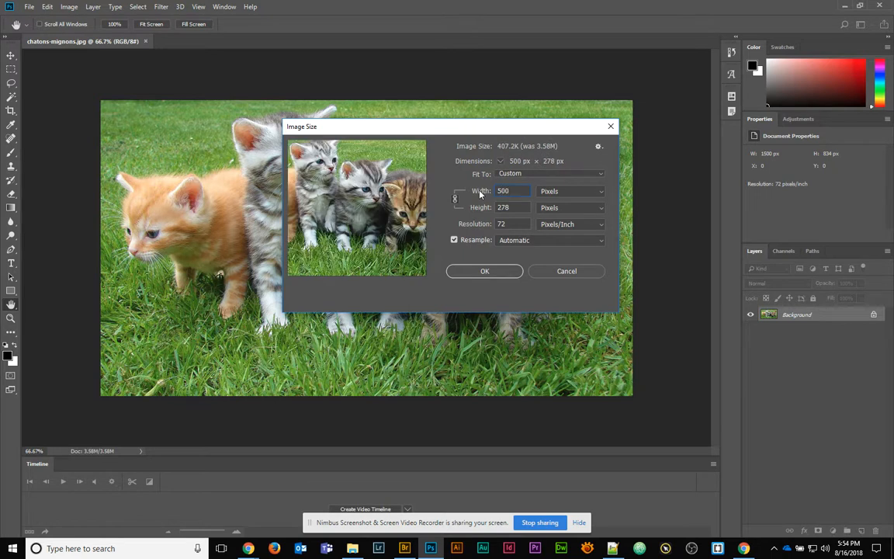
pyautogui.click(482, 272)
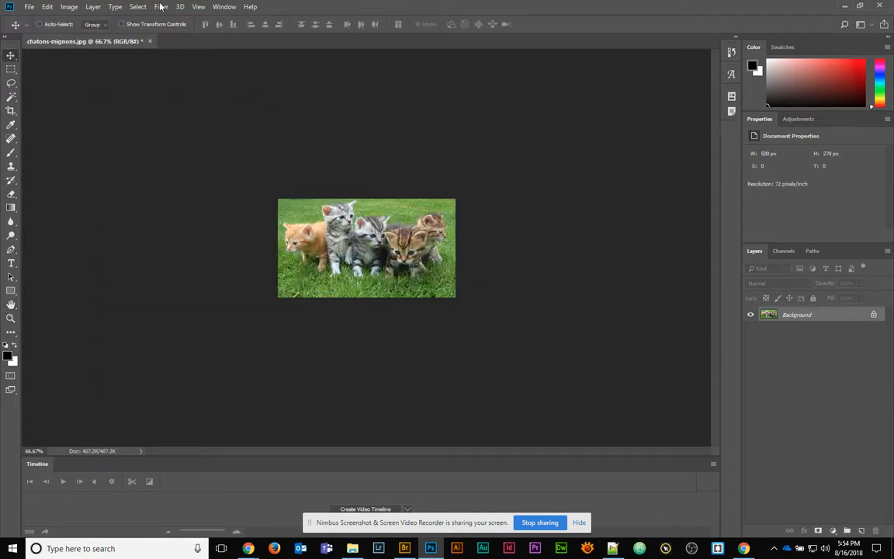
# Save a JPEG copy named chatons-mignons-500px.jpg in the 03-ResizingImages folder, using quality 11 and Baseline ("Standard") format.
pyautogui.click(28, 7)
pyautogui.click(62, 125)
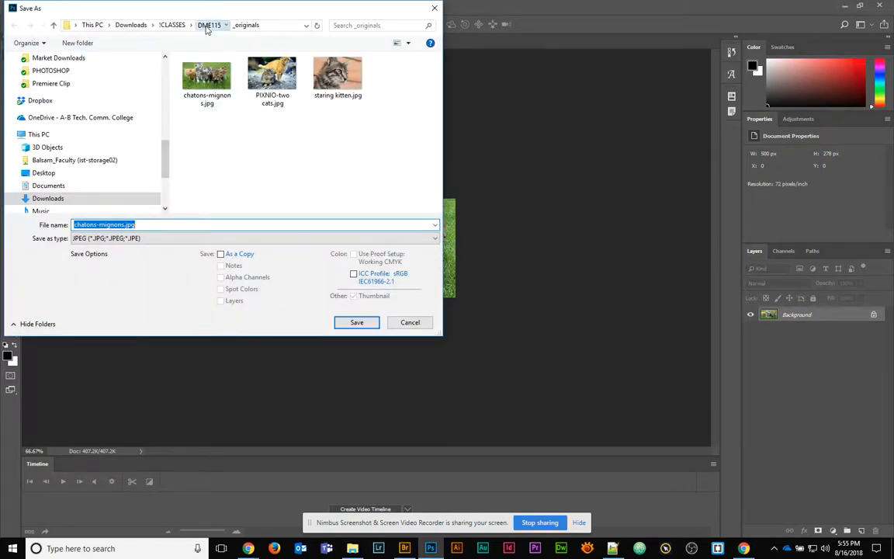
pyautogui.click(208, 25)
pyautogui.doubleClick(200, 86)
pyautogui.click(198, 91)
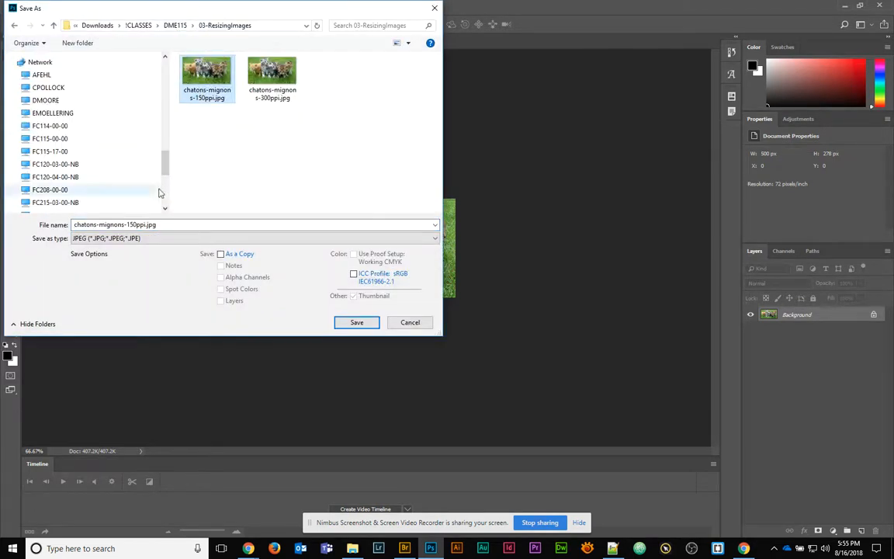
pyautogui.click(222, 254)
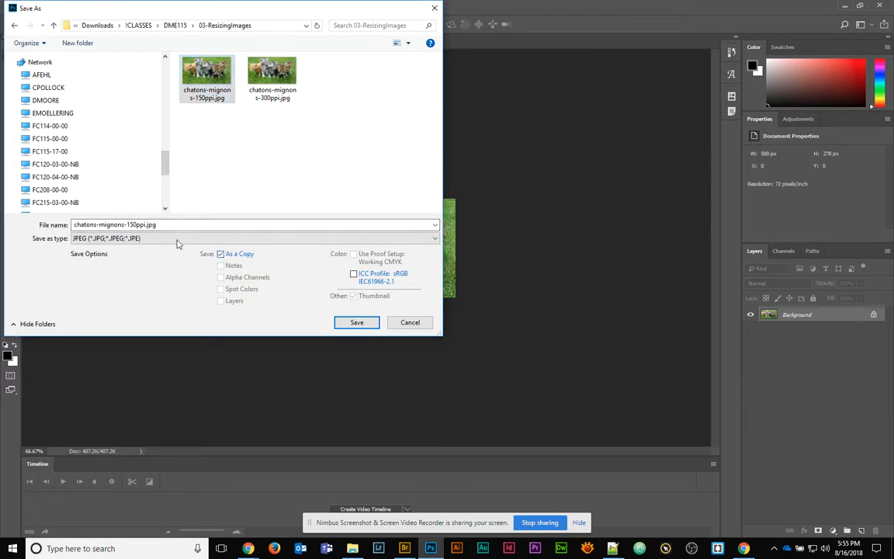
pyautogui.moveTo(128, 224); pyautogui.dragTo(145, 225)
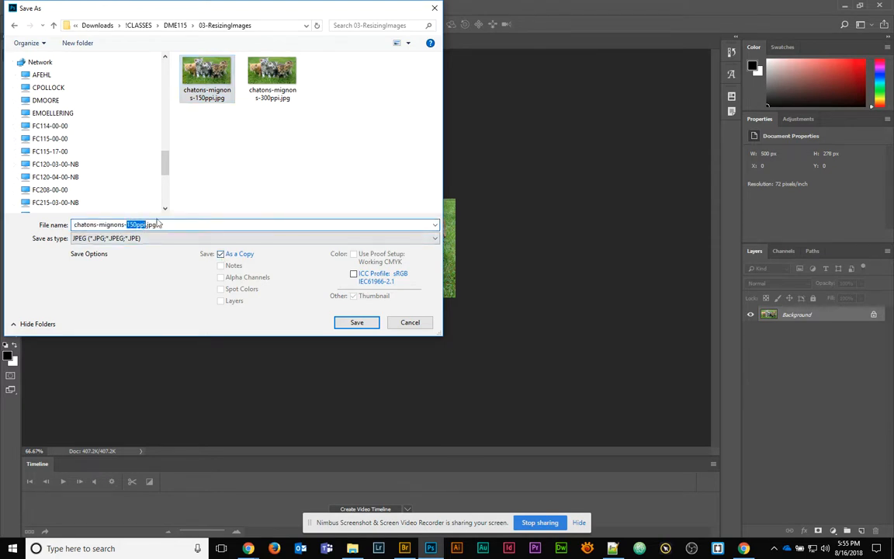
pyautogui.write('500px')
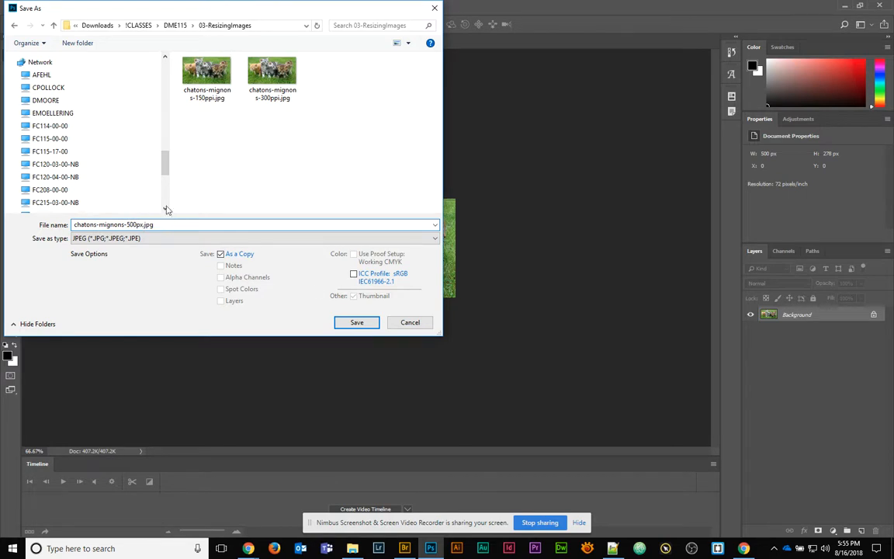
pyautogui.click(362, 322)
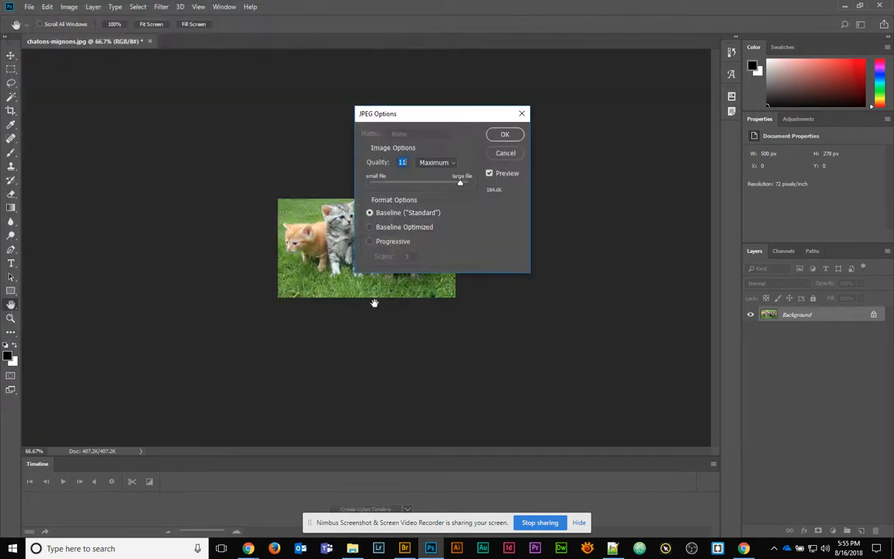
pyautogui.click(507, 136)
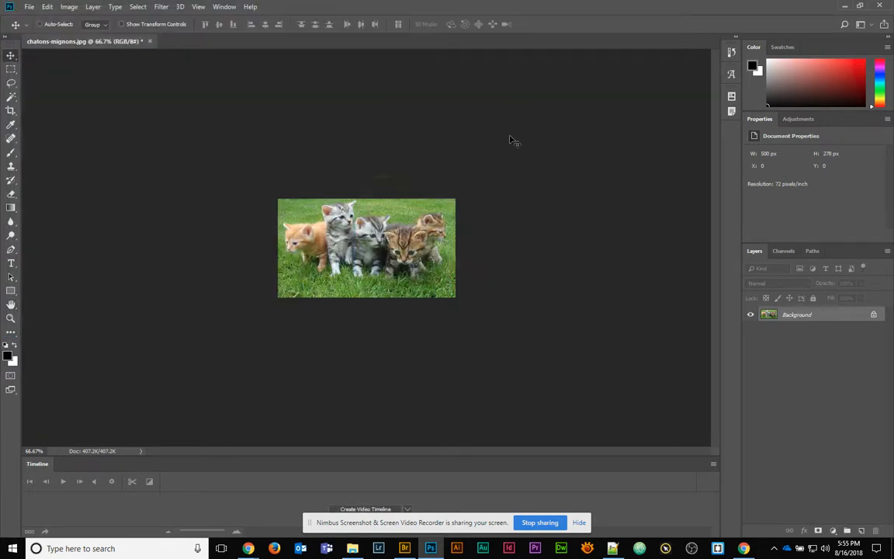
# Undo the 500-pixel resize and resample the photo to 100 pixels high at 72 Pixels/Inch.
pyautogui.hotkey('ctrl', 'z')
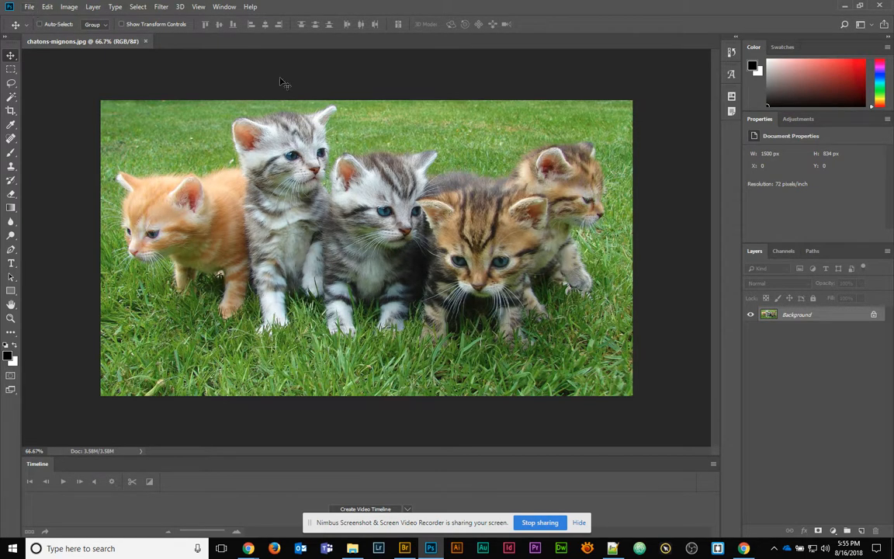
pyautogui.hotkey('alt', 'Tab')
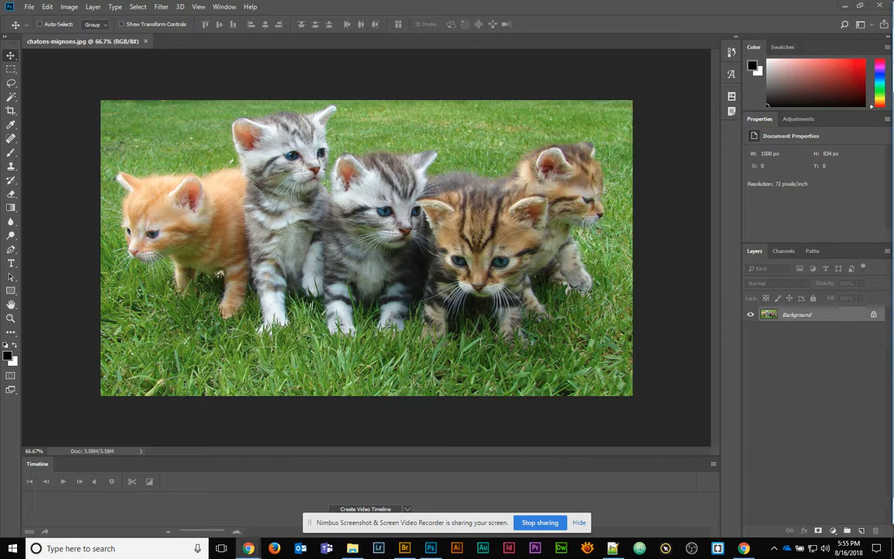
pyautogui.click(69, 6)
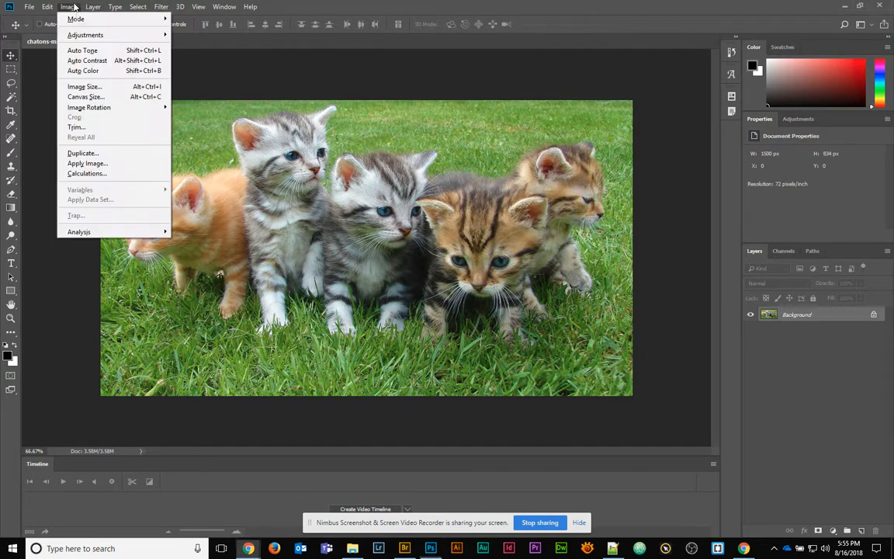
pyautogui.click(108, 88)
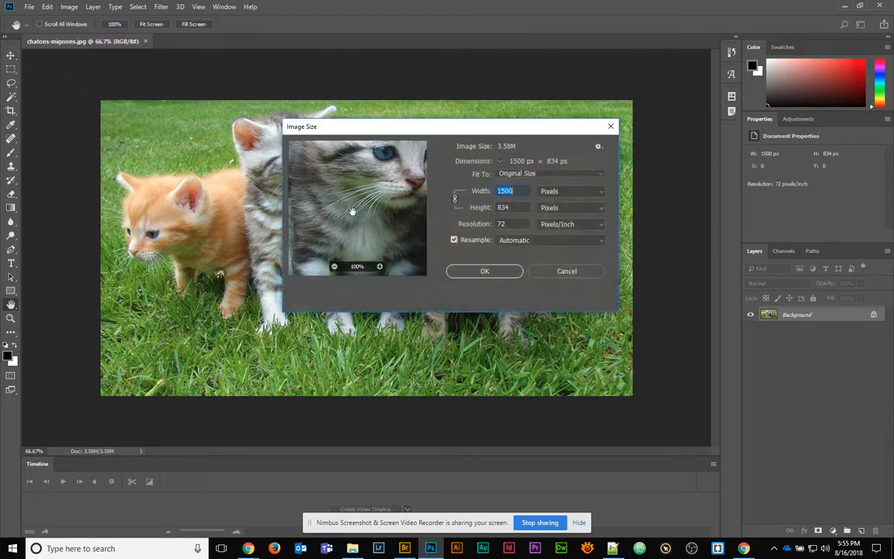
pyautogui.click(521, 207)
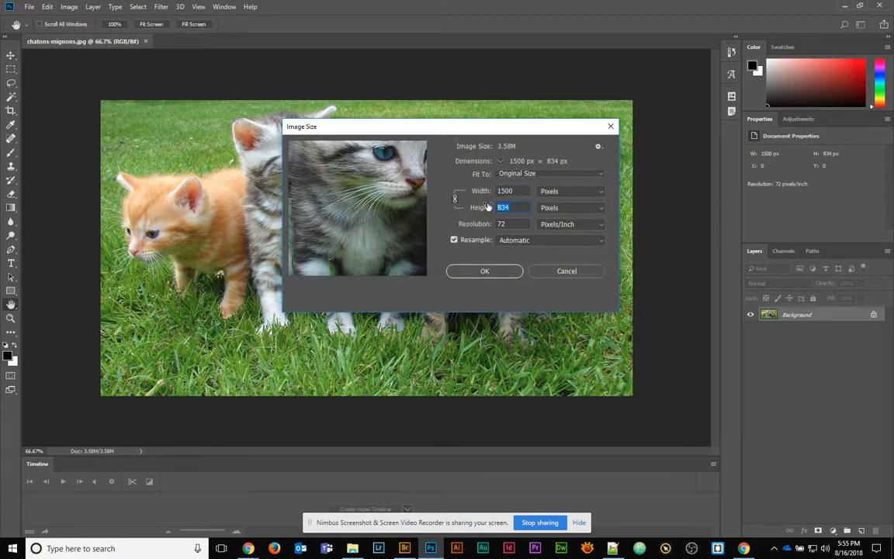
pyautogui.write('100')
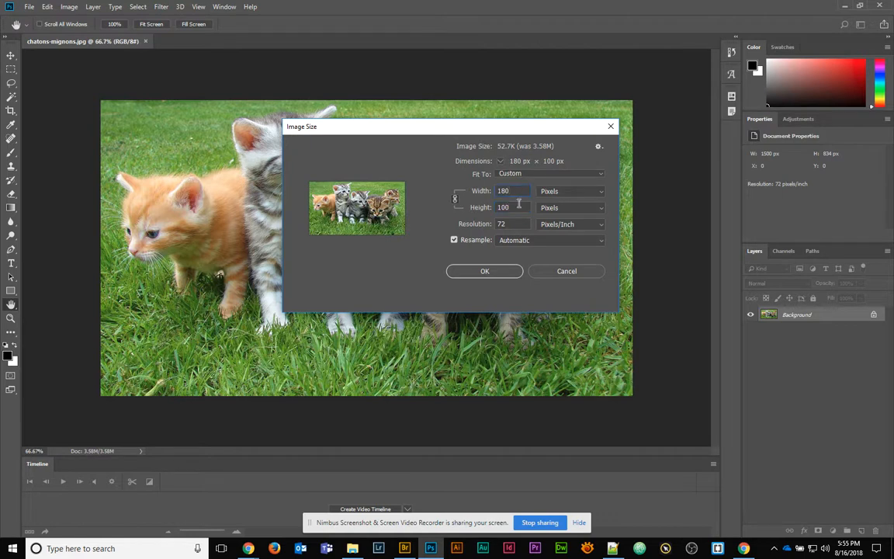
pyautogui.click(503, 272)
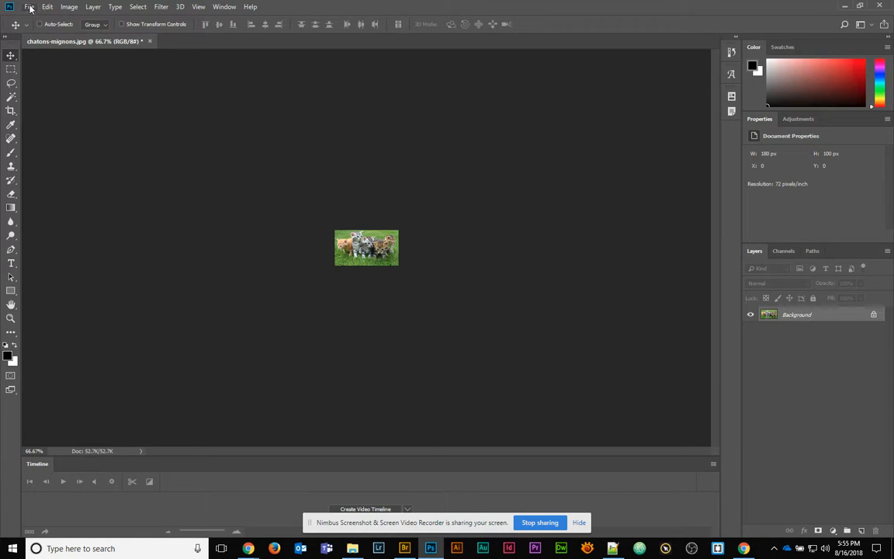
# Save a JPEG copy named chatons-mignons-100h.jpg in the 03-ResizingImages folder, using quality 11 and Baseline ("Standard") format.
pyautogui.click(31, 8)
pyautogui.click(55, 127)
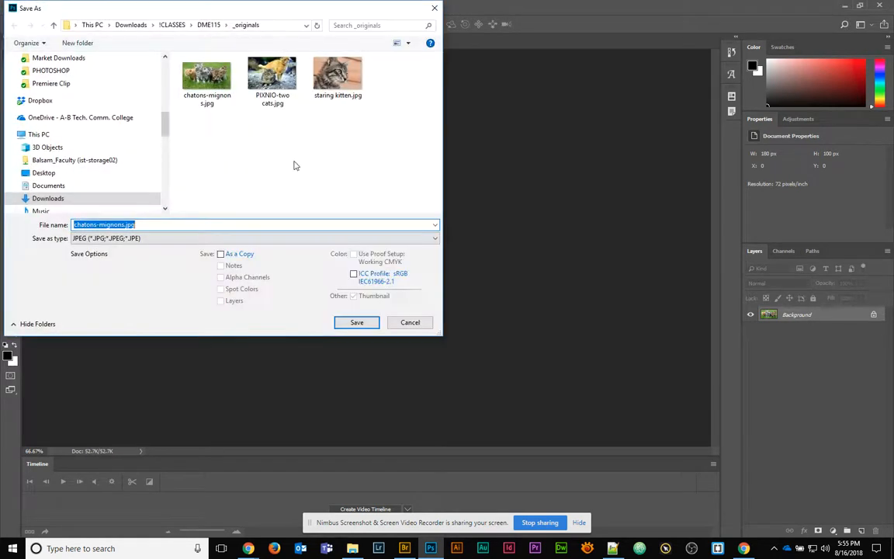
pyautogui.click(206, 25)
pyautogui.doubleClick(207, 86)
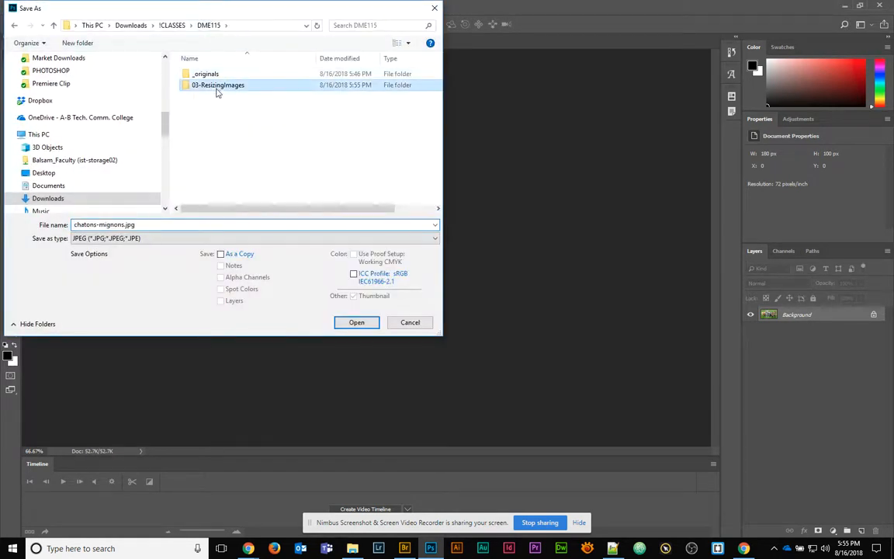
pyautogui.click(207, 77)
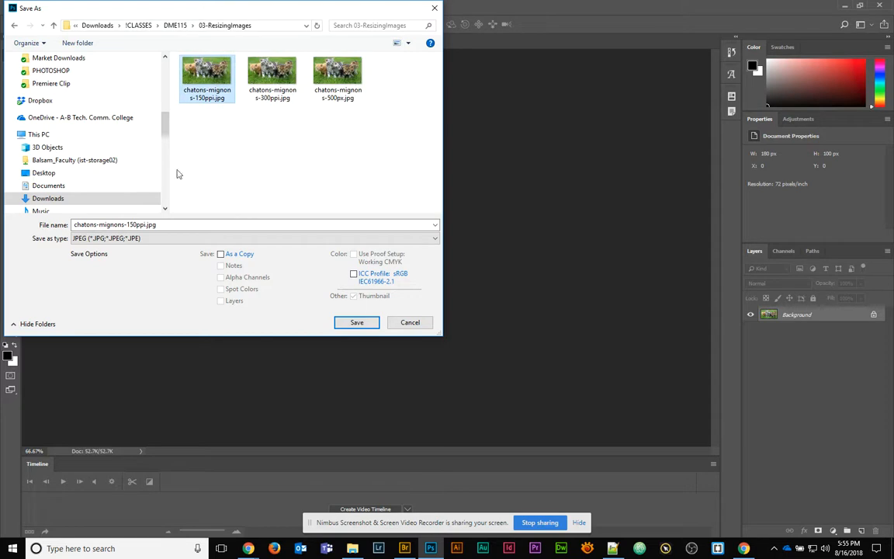
pyautogui.click(132, 225)
pyautogui.moveTo(129, 224); pyautogui.dragTo(146, 225)
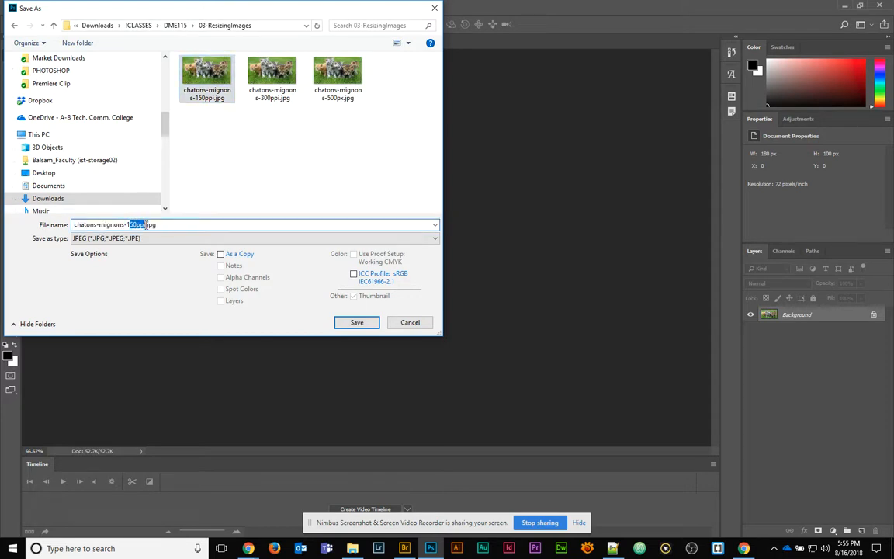
pyautogui.write('00p')
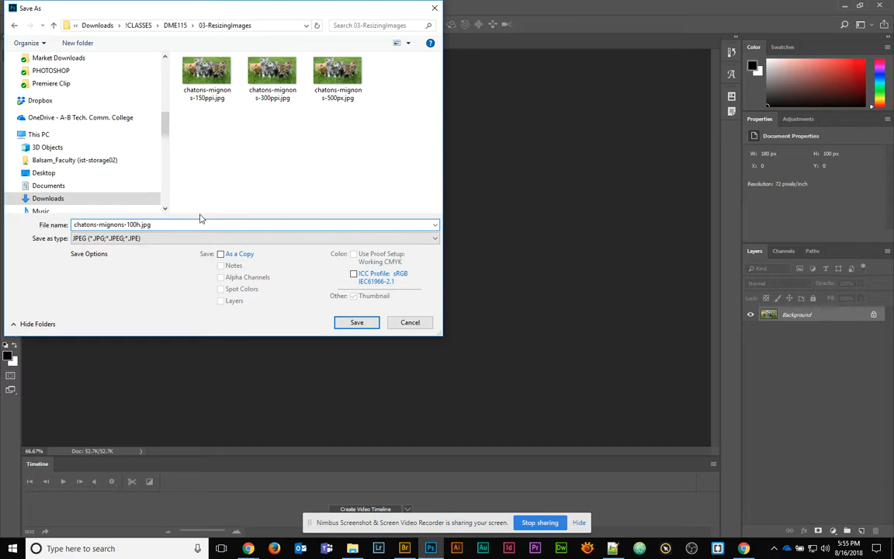
pyautogui.click(357, 322)
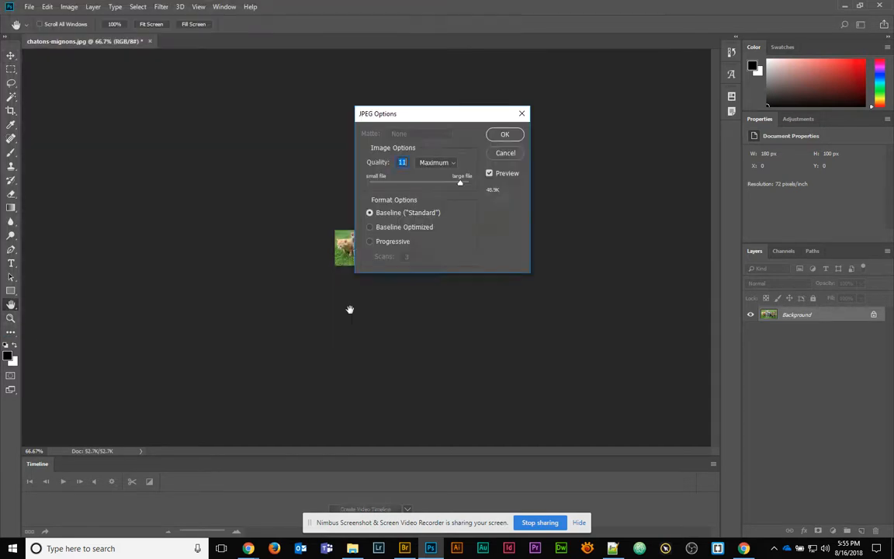
pyautogui.click(505, 135)
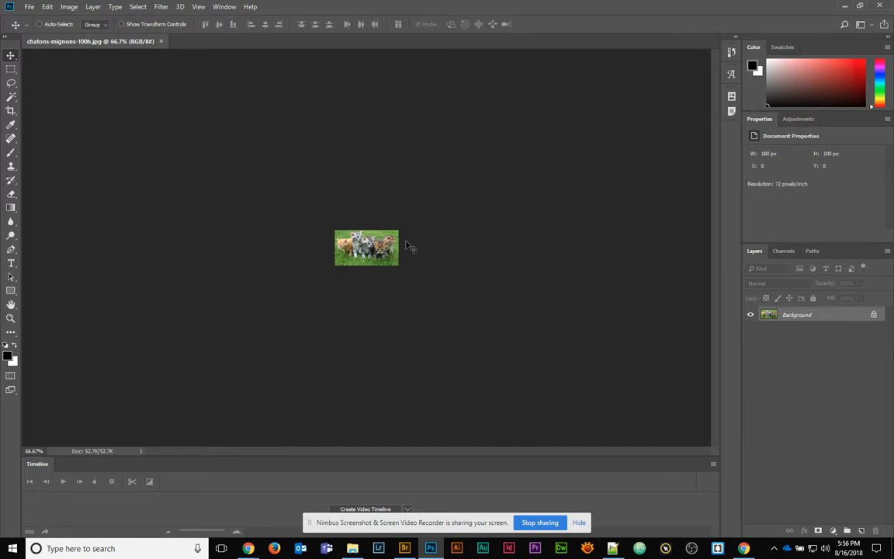
# Reopen the original chatons-mignons.jpg in place of the saved copy and resample it to 300 pixels high at 72 Pixels/Inch.
pyautogui.click(161, 42)
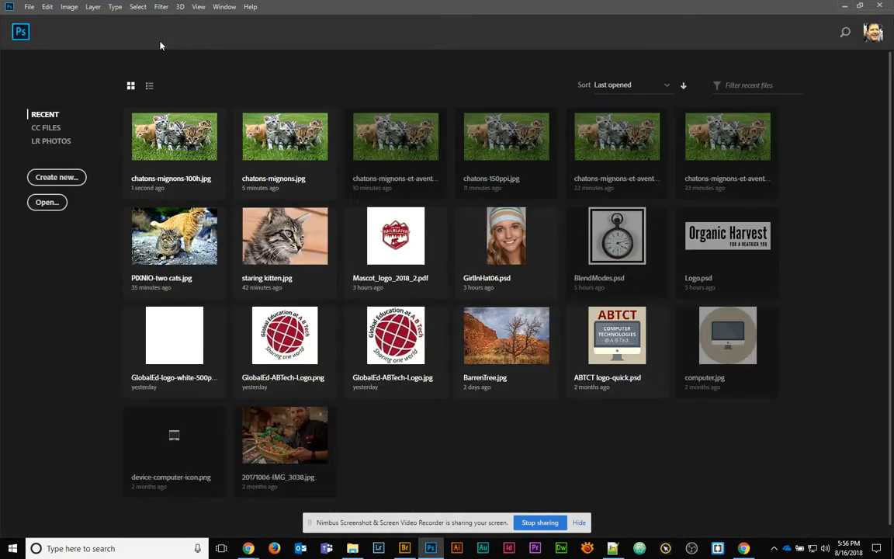
pyautogui.click(269, 147)
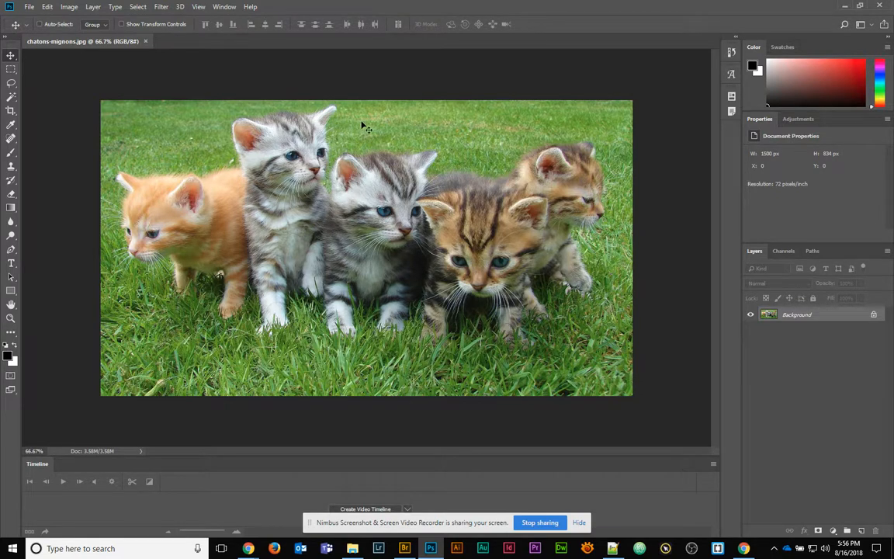
pyautogui.click(76, 7)
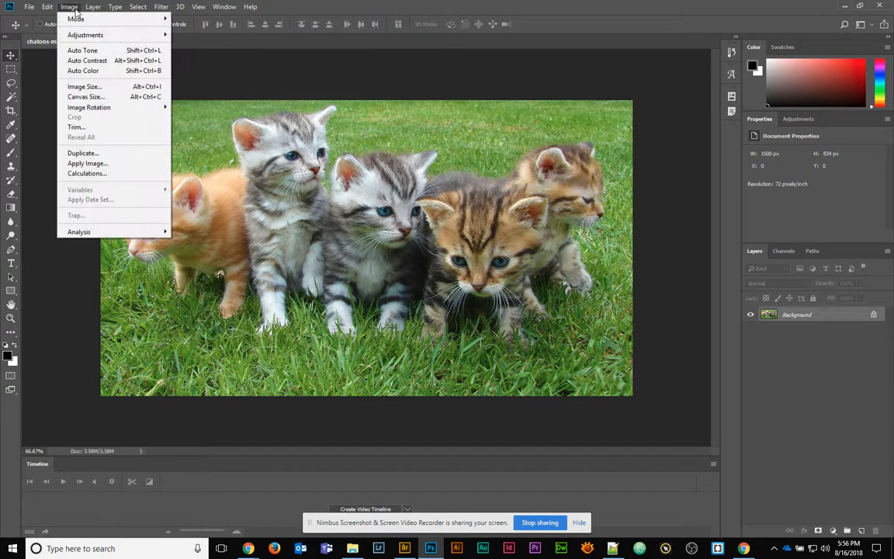
pyautogui.click(81, 86)
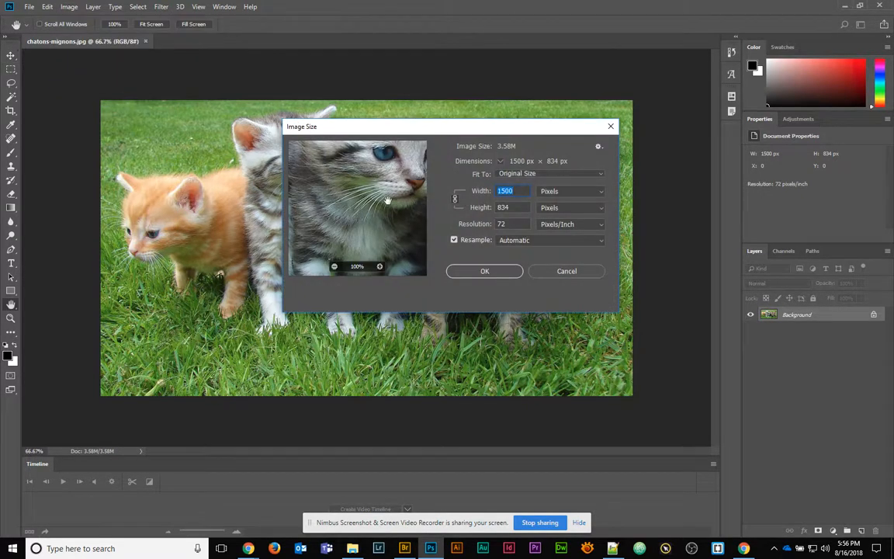
pyautogui.moveTo(522, 209); pyautogui.dragTo(490, 208)
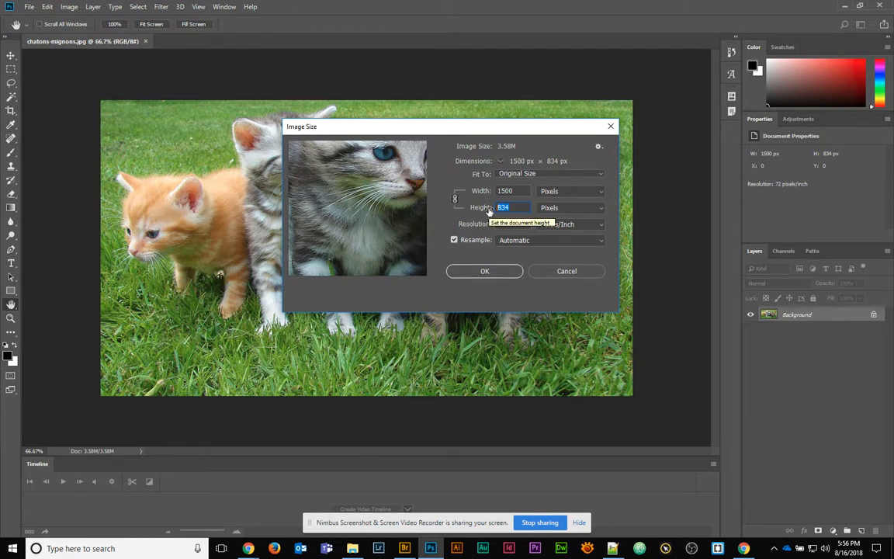
pyautogui.write('300')
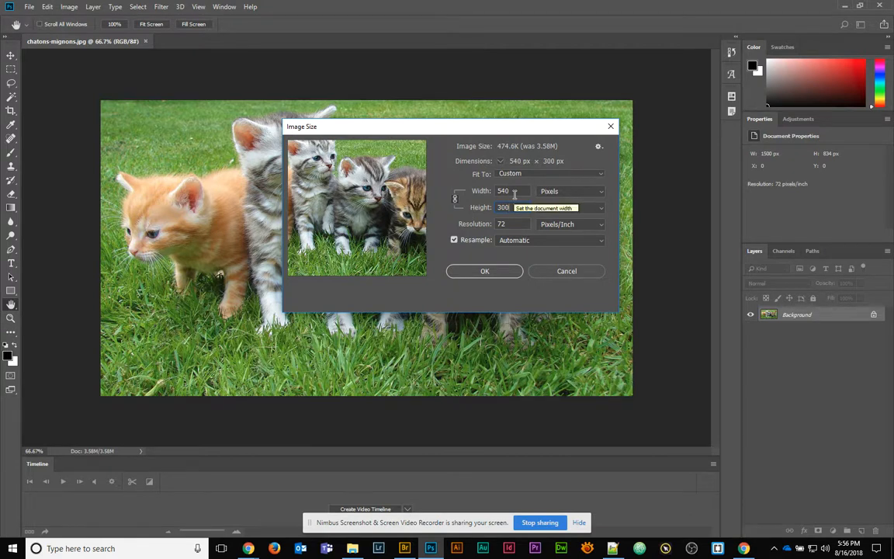
pyautogui.click(471, 274)
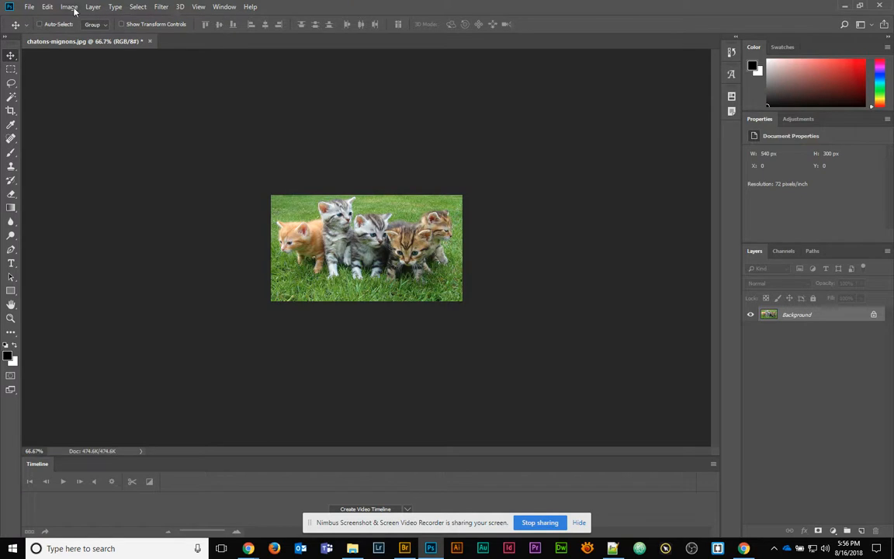
# Try reducing the canvas width to 300 pixels with a centred anchor, accepting the clipping, and undo it.
pyautogui.click(69, 7)
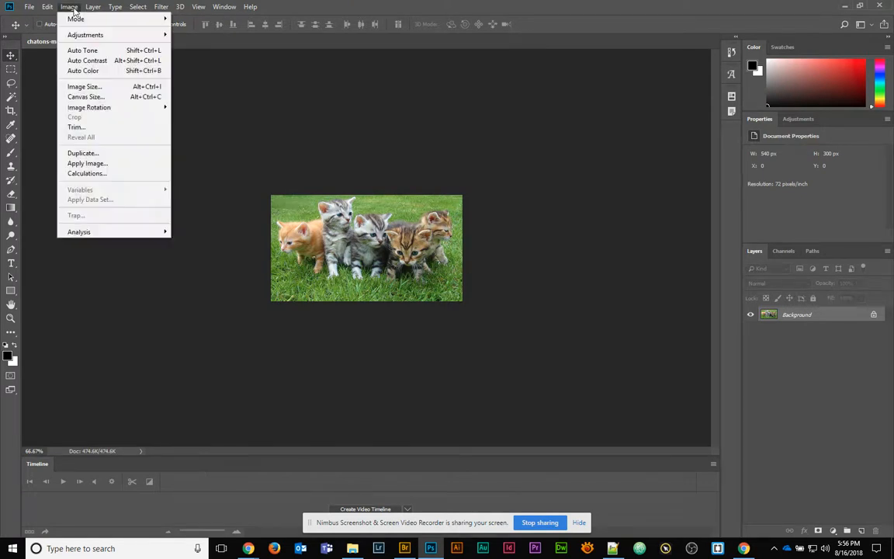
pyautogui.click(86, 94)
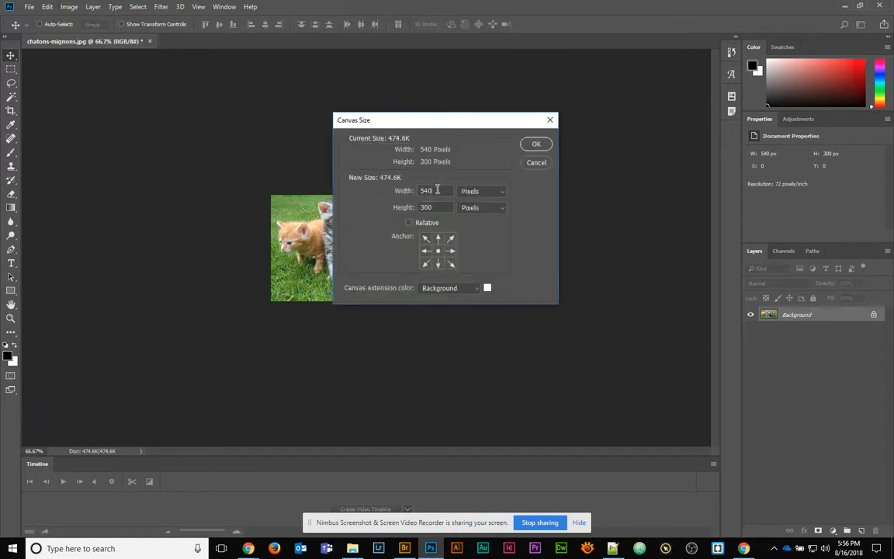
pyautogui.click(405, 191)
pyautogui.write('300')
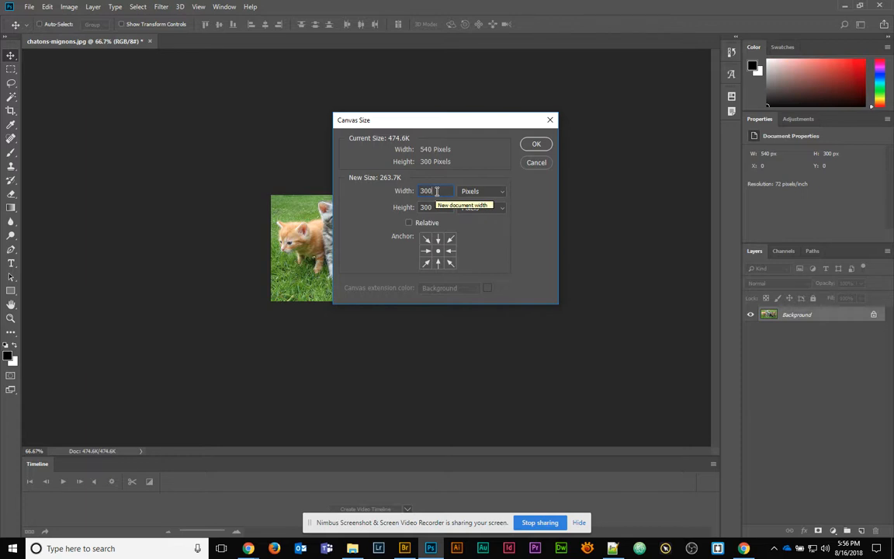
pyautogui.click(535, 143)
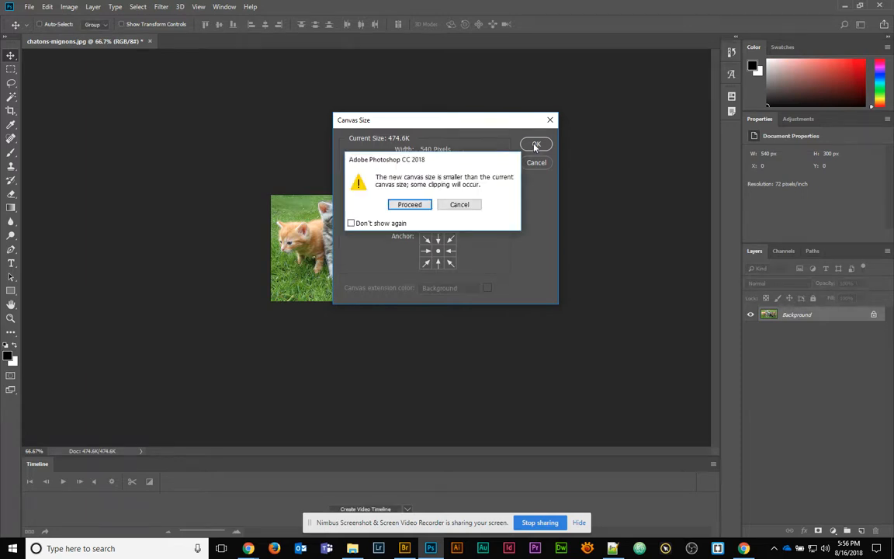
pyautogui.click(405, 205)
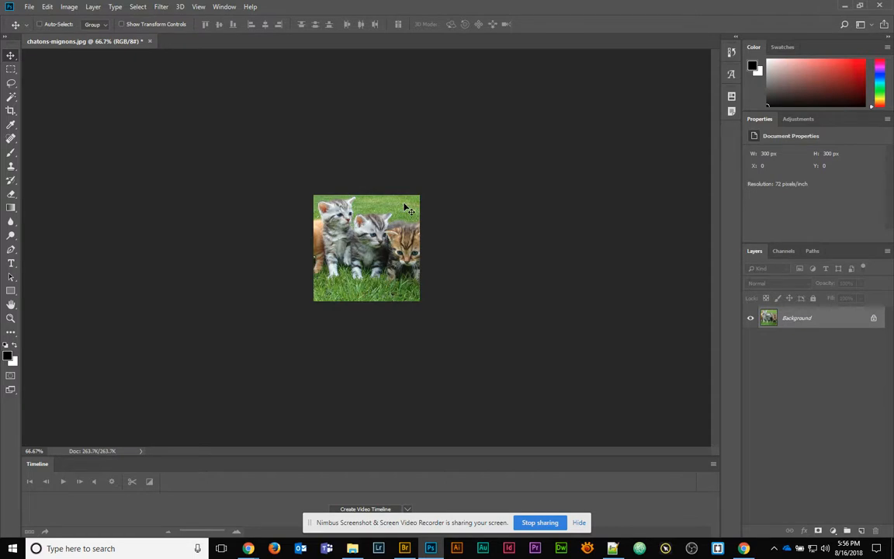
pyautogui.hotkey('ctrl', 'z')
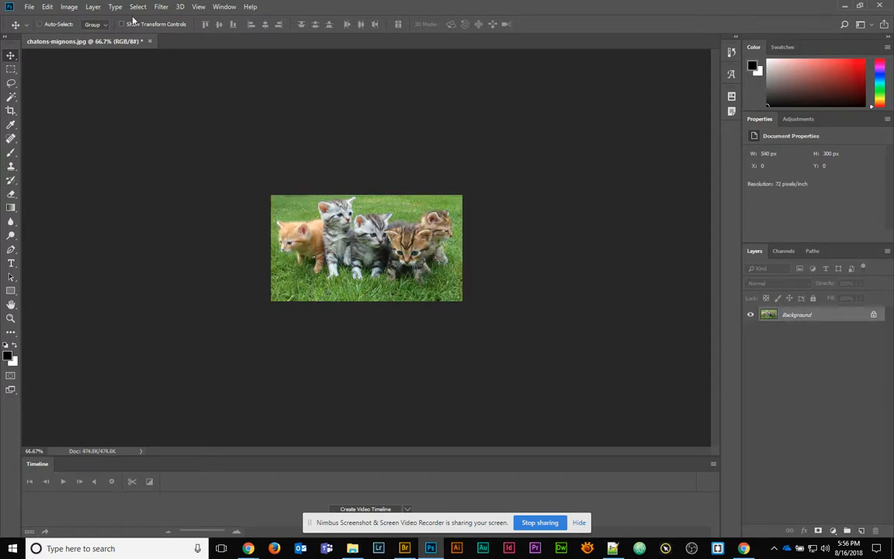
# Try resampling the photo to 300 pixels wide with width and height unlinked, and undo it.
pyautogui.click(70, 7)
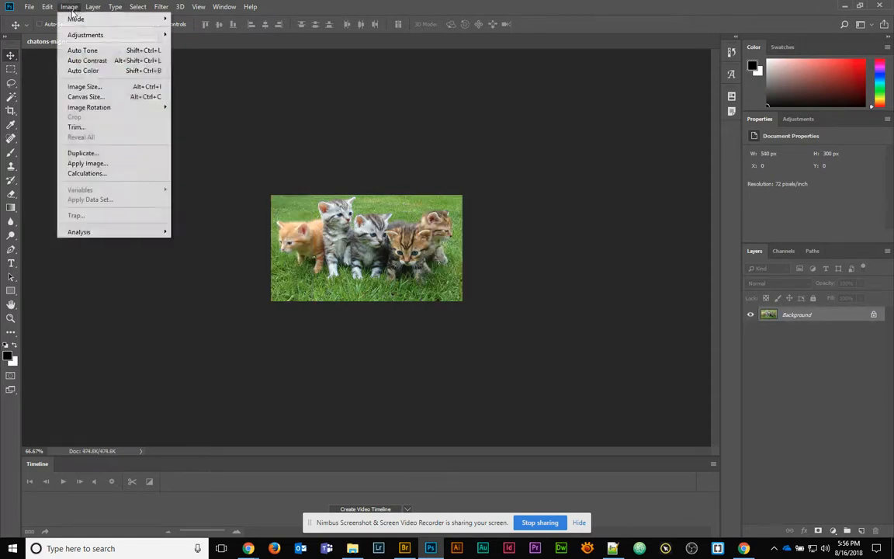
pyautogui.click(85, 86)
pyautogui.click(454, 200)
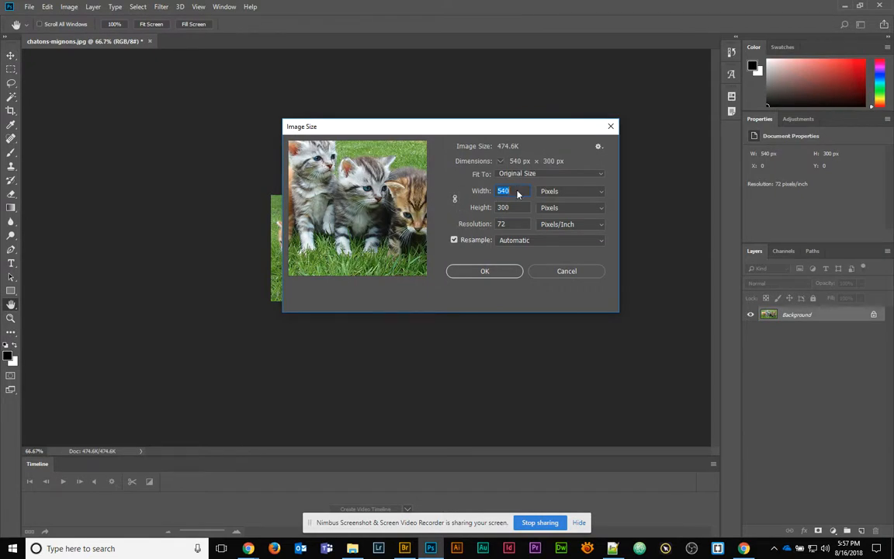
pyautogui.write('300')
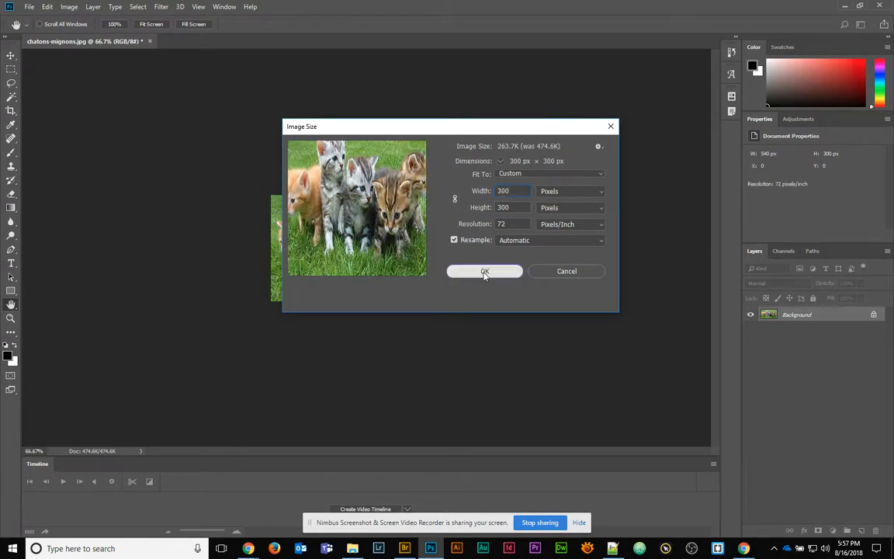
pyautogui.click(483, 274)
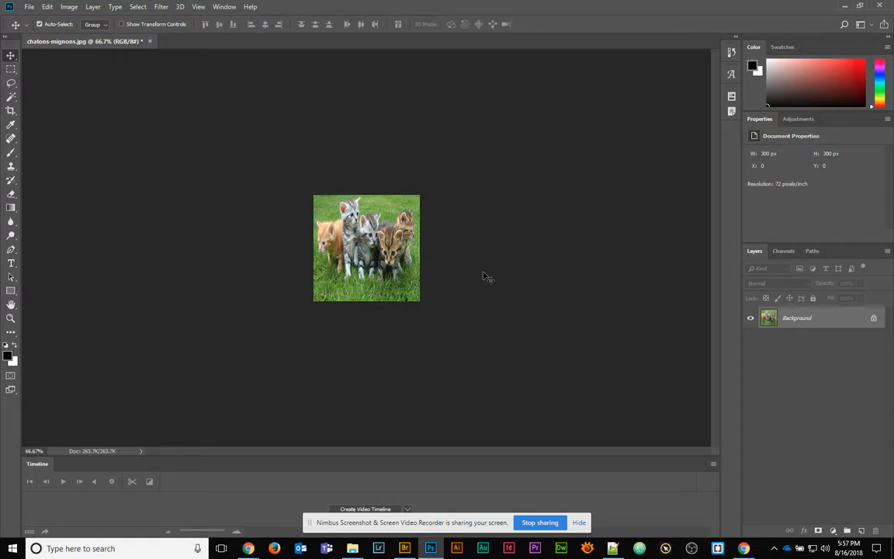
pyautogui.hotkey('ctrl', 'z')
# Reduce the canvas width to 300 pixels with a centred anchor and accept the clipping.
pyautogui.click(70, 6)
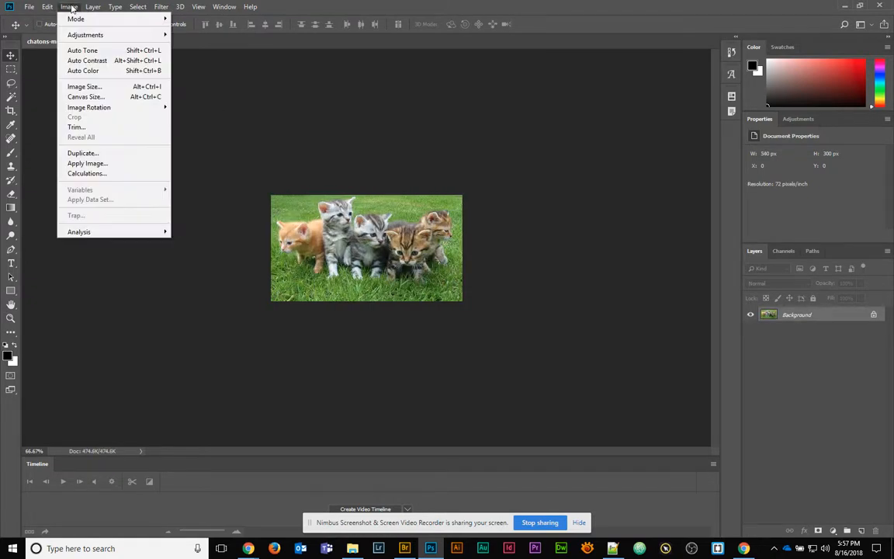
pyautogui.click(85, 96)
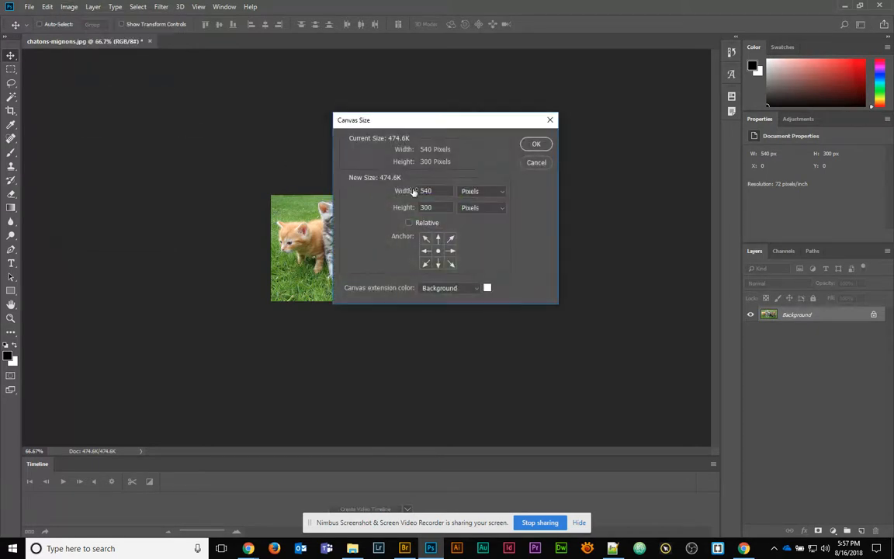
pyautogui.write('300')
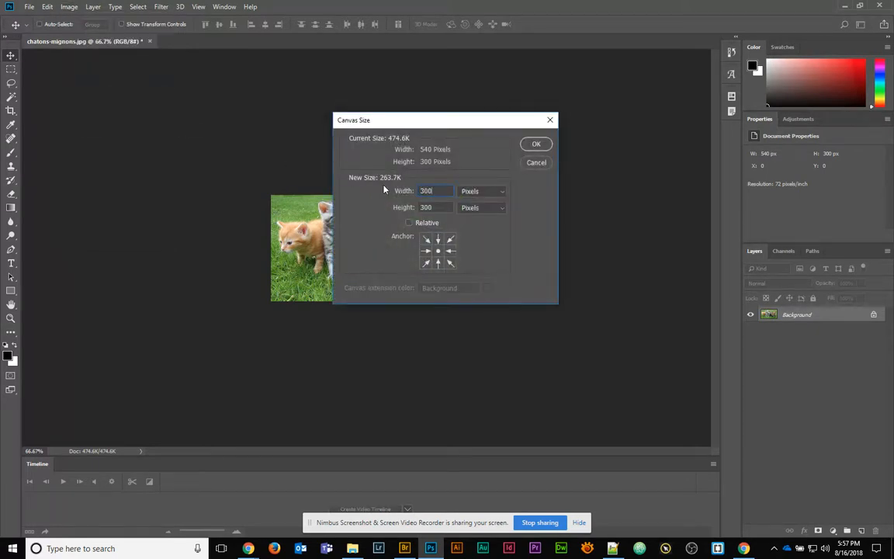
pyautogui.click(535, 144)
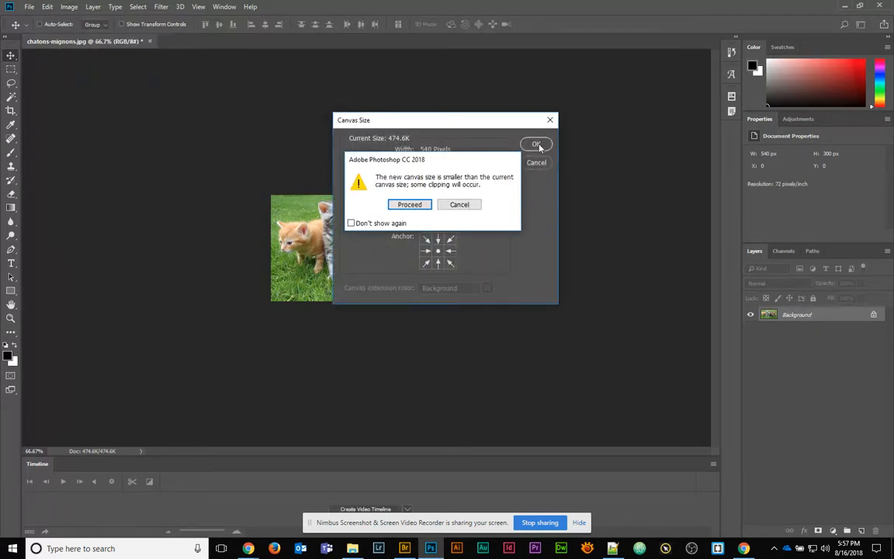
pyautogui.click(426, 207)
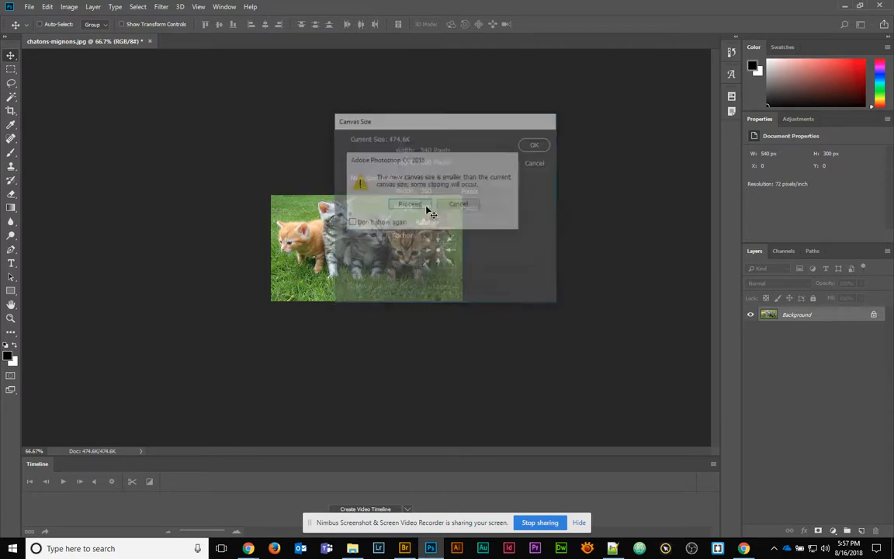
# Save a JPEG copy named chatons-mignons-300x300.jpg in the 03-ResizingImages folder, using quality 11 and Baseline ("Standard") format.
pyautogui.click(29, 7)
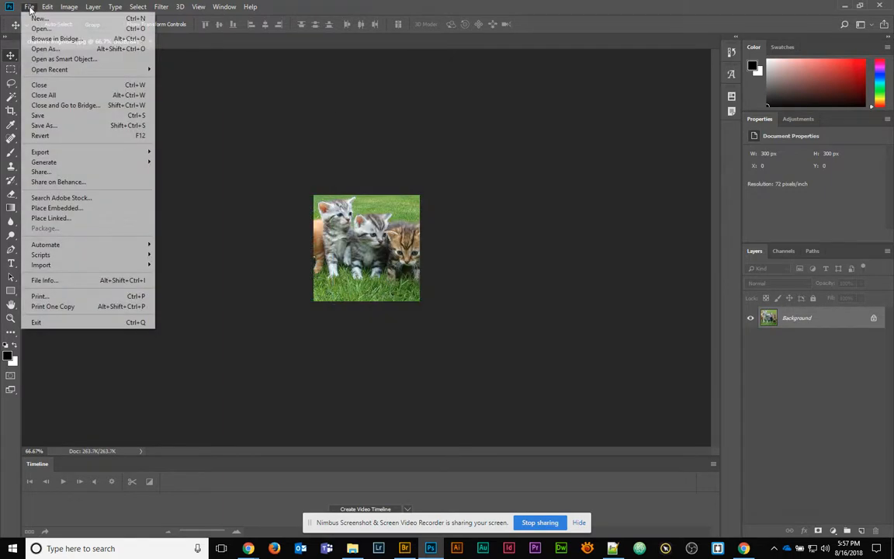
pyautogui.click(62, 125)
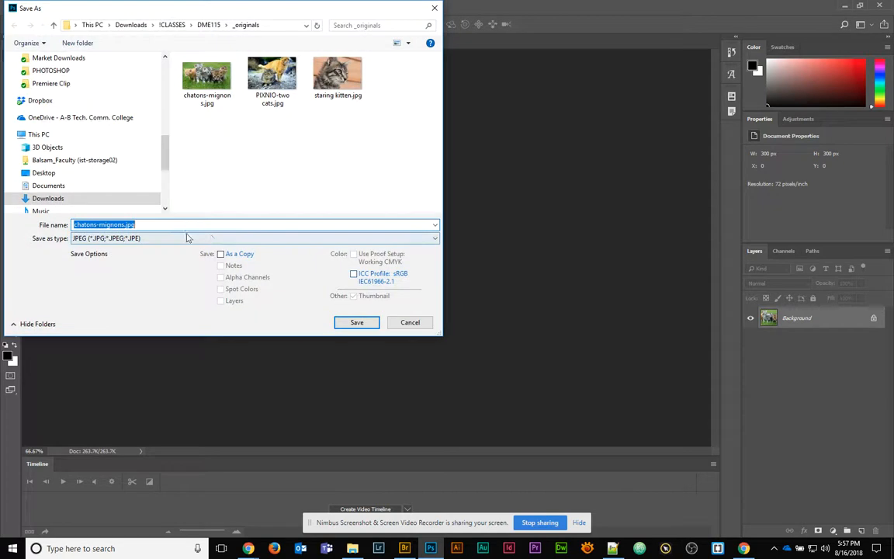
pyautogui.click(208, 25)
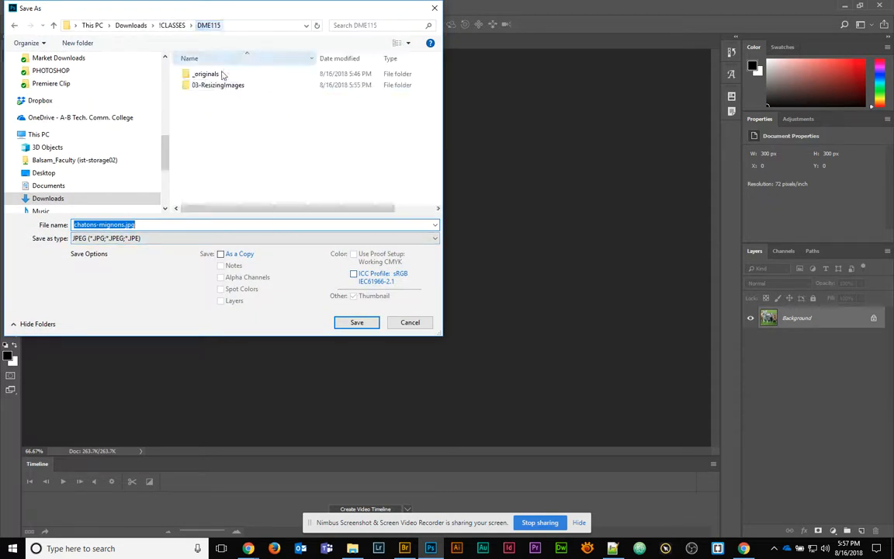
pyautogui.doubleClick(217, 85)
pyautogui.click(271, 73)
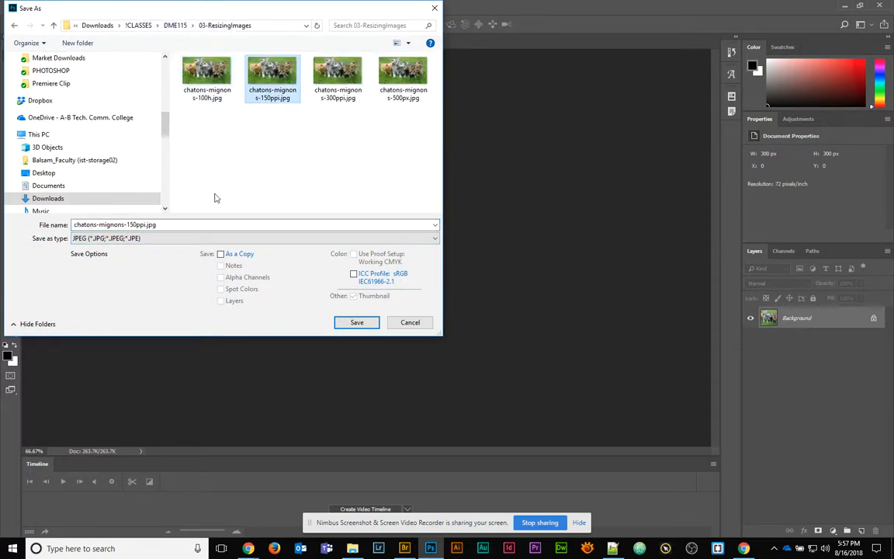
pyautogui.doubleClick(128, 224)
pyautogui.moveTo(127, 224); pyautogui.dragTo(251, 222)
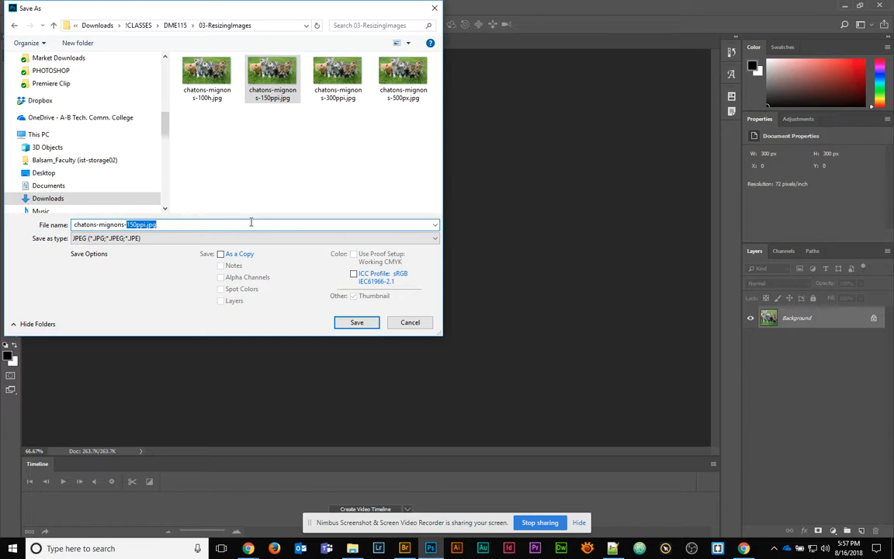
pyautogui.write('300x300')
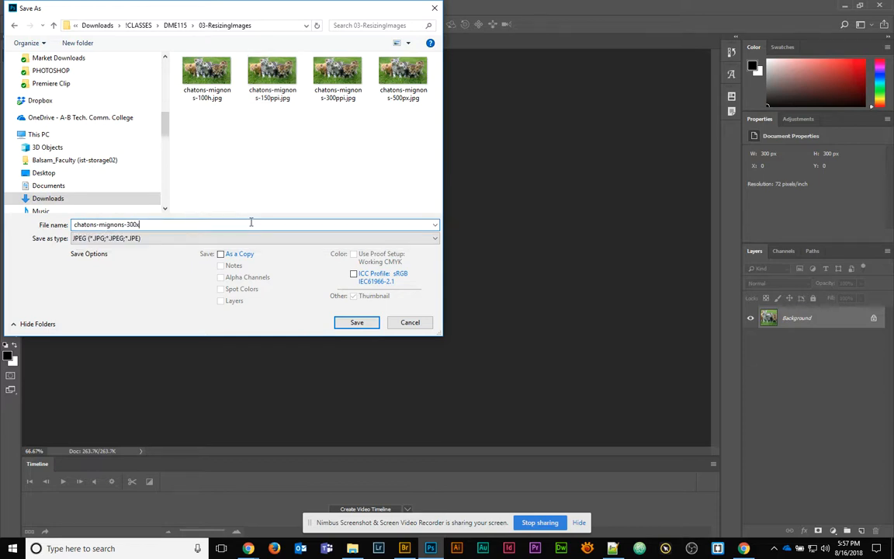
pyautogui.click(359, 322)
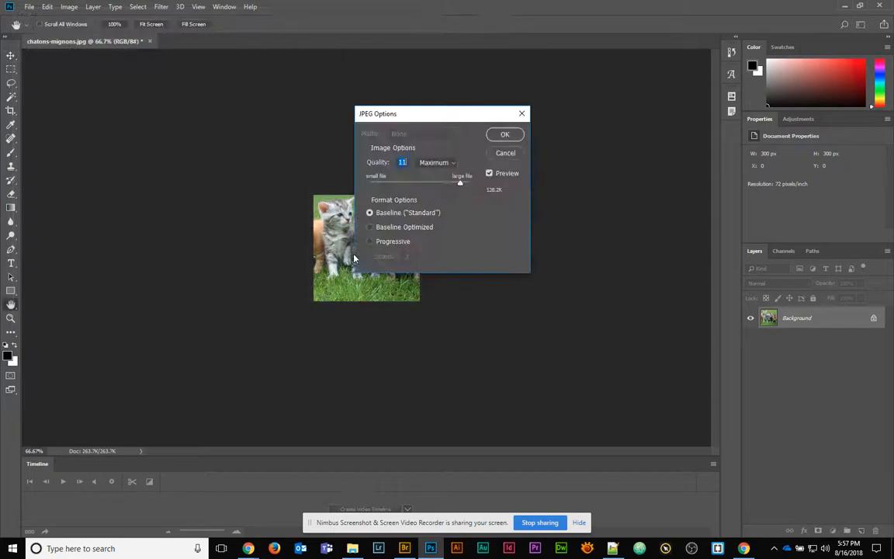
pyautogui.click(501, 136)
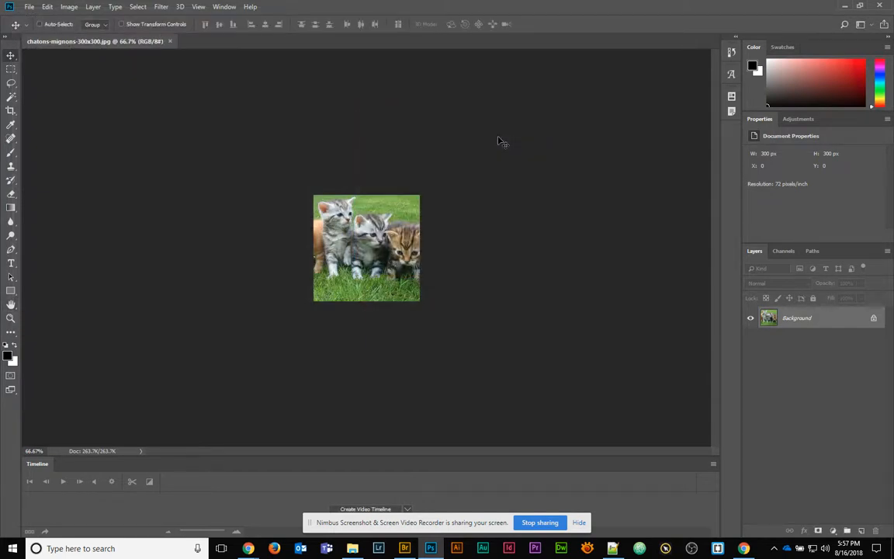